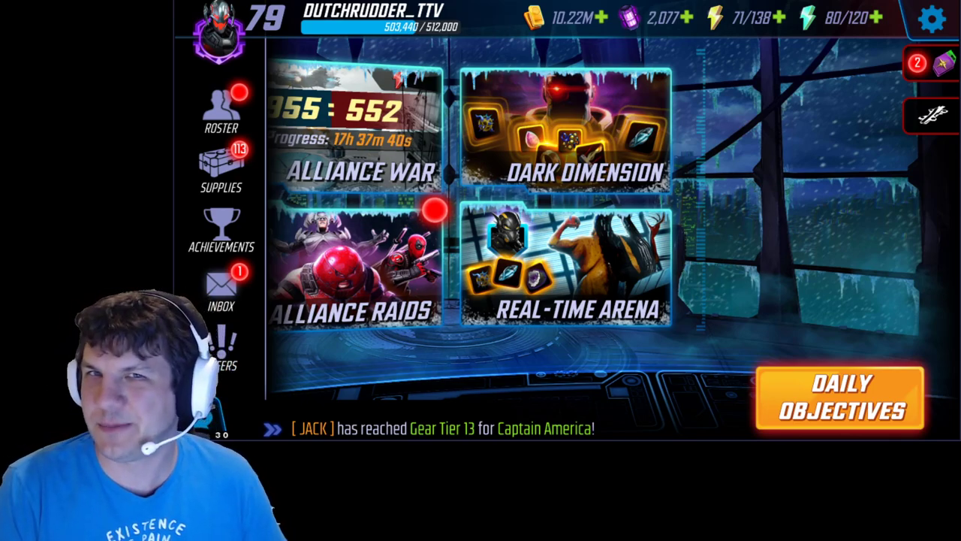
# Open the Mojo's Mayhem event in Real-Time Arena and display its objectives
pyautogui.click(480, 278)
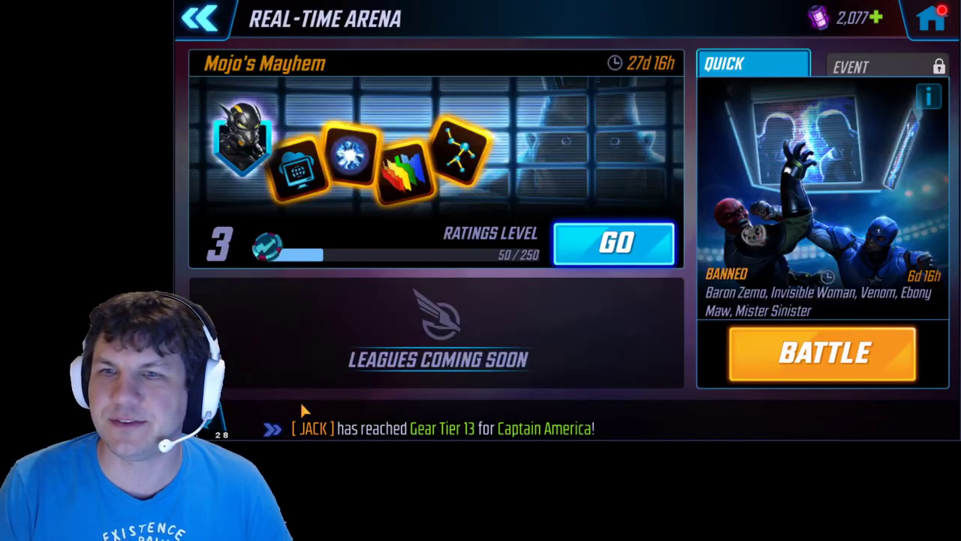
pyautogui.click(618, 252)
pyautogui.click(679, 124)
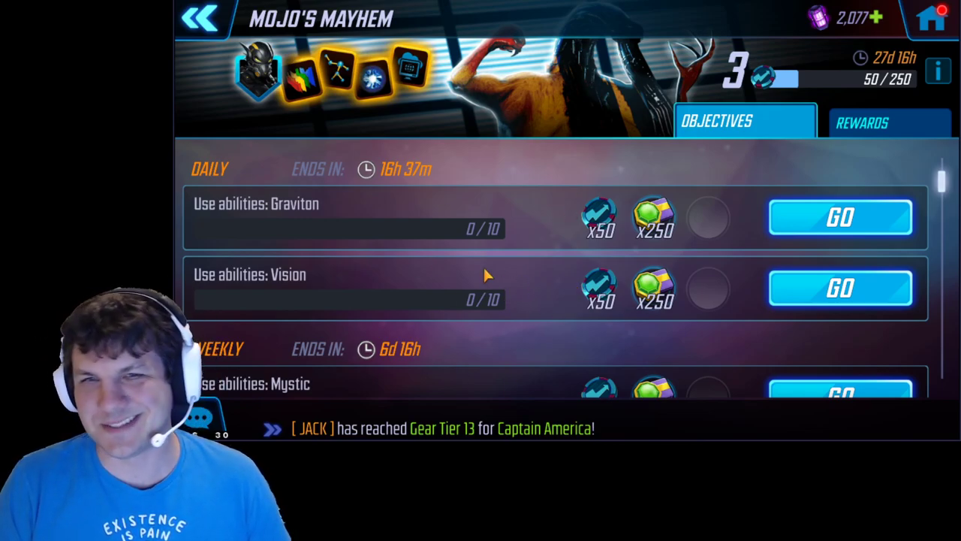
# Examine the daily, weekly and claimed objectives of Mojo's Mayhem with their progress and rewards
pyautogui.scroll(-5, 473, 304)
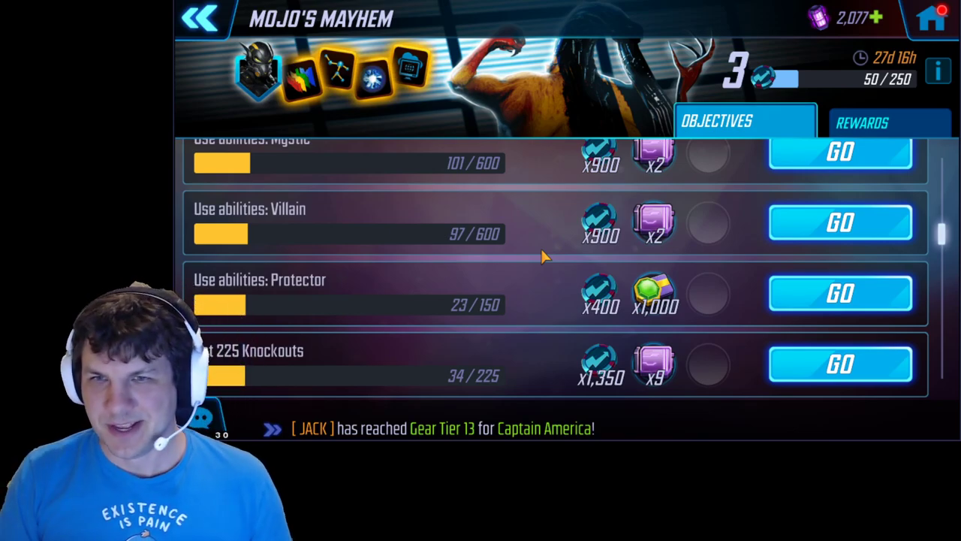
pyautogui.scroll(-5, 512, 196)
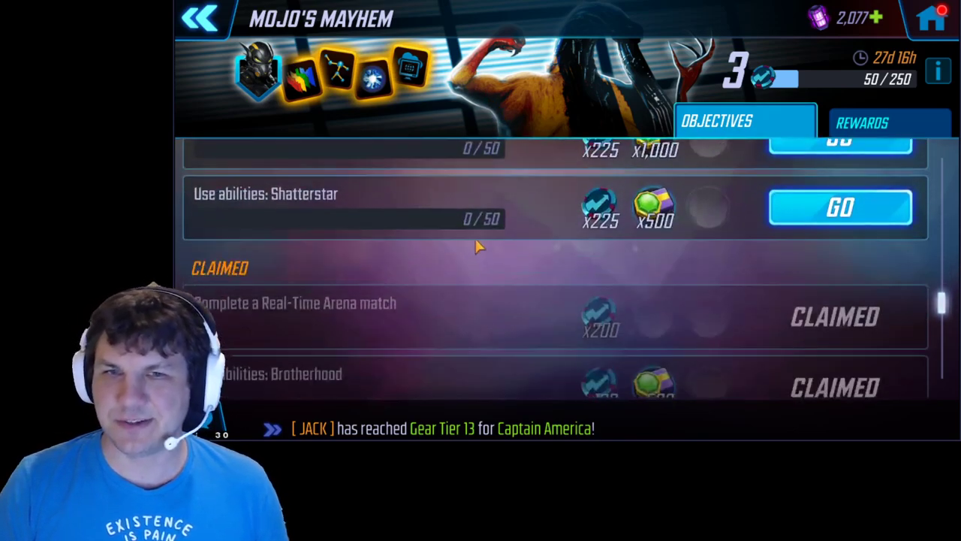
pyautogui.scroll(3, 474, 238)
pyautogui.moveTo(449, 251); pyautogui.dragTo(446, 204)
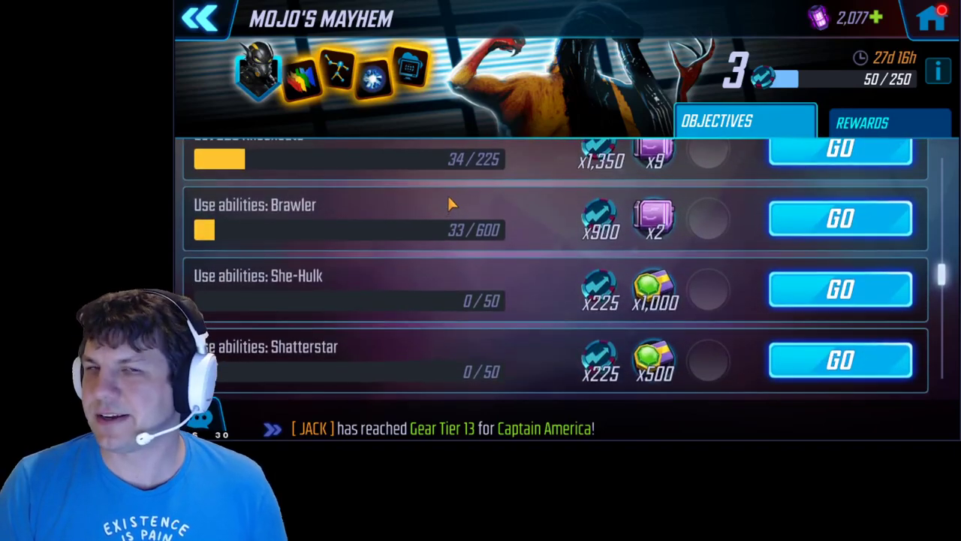
pyautogui.moveTo(388, 200); pyautogui.dragTo(395, 292)
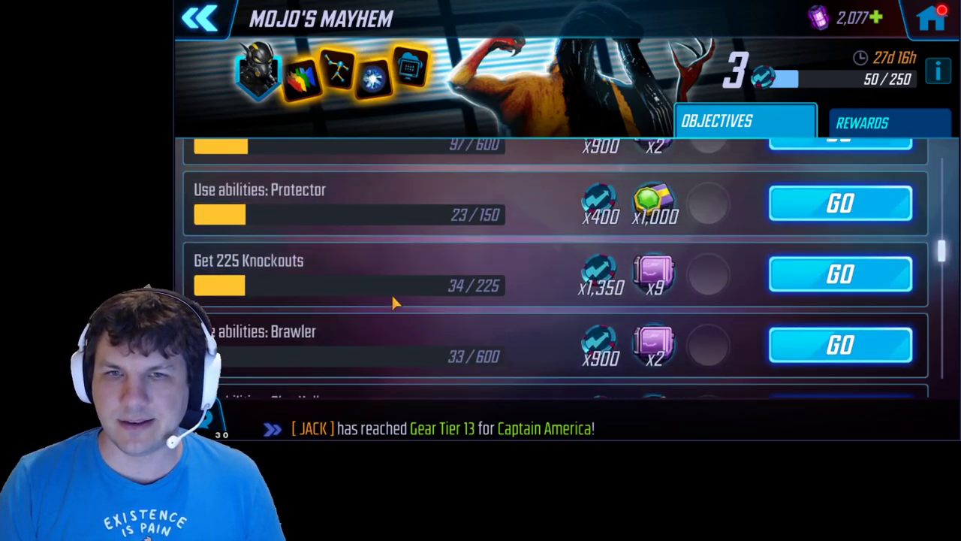
pyautogui.moveTo(386, 254); pyautogui.dragTo(378, 318)
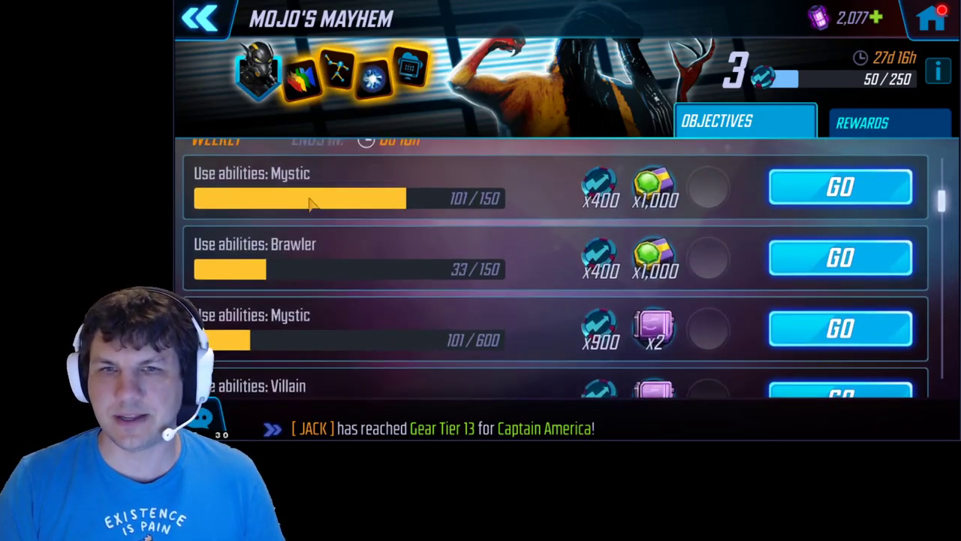
pyautogui.scroll(-6, 392, 308)
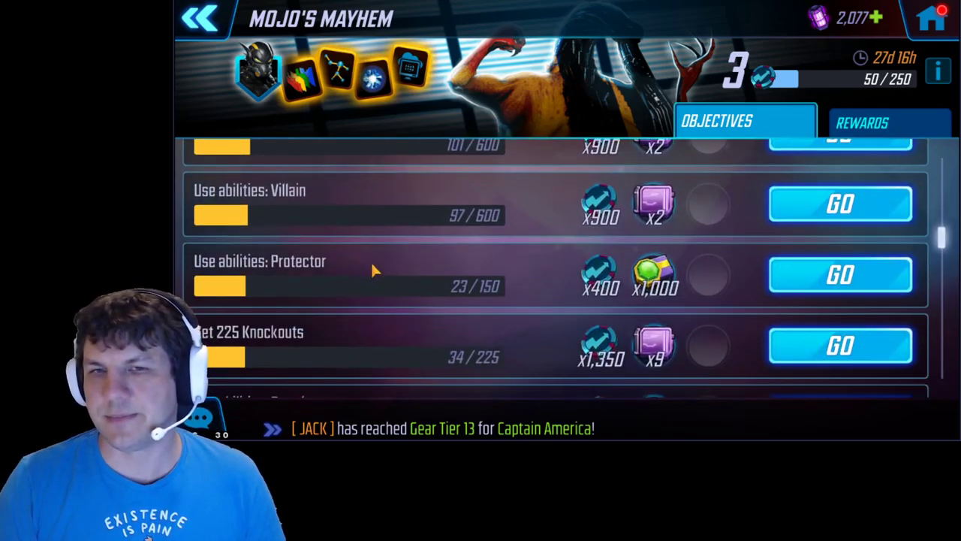
pyautogui.moveTo(391, 297)
pyautogui.mouseDown()
pyautogui.moveTo(367, 208)
pyautogui.moveTo(384, 297)
pyautogui.mouseUp()
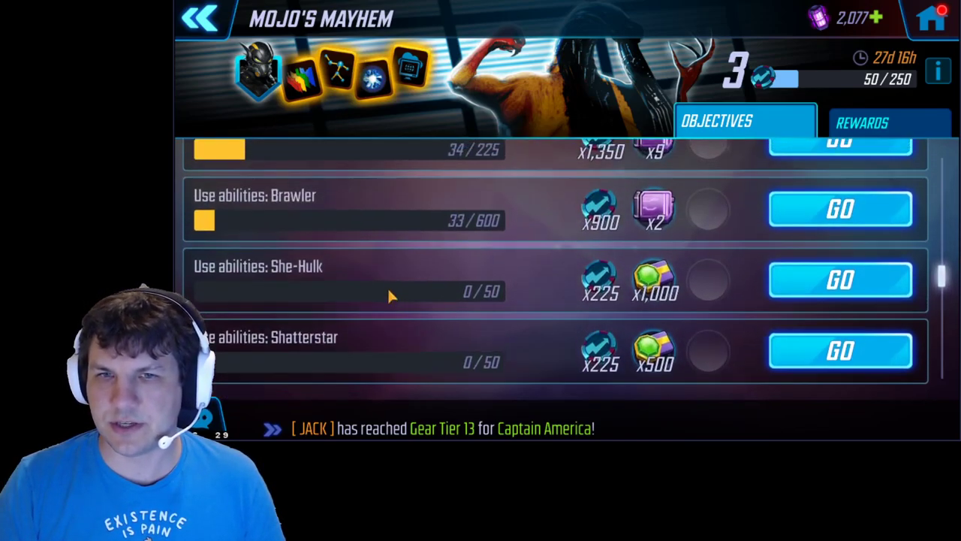
pyautogui.scroll(-1, 337, 281)
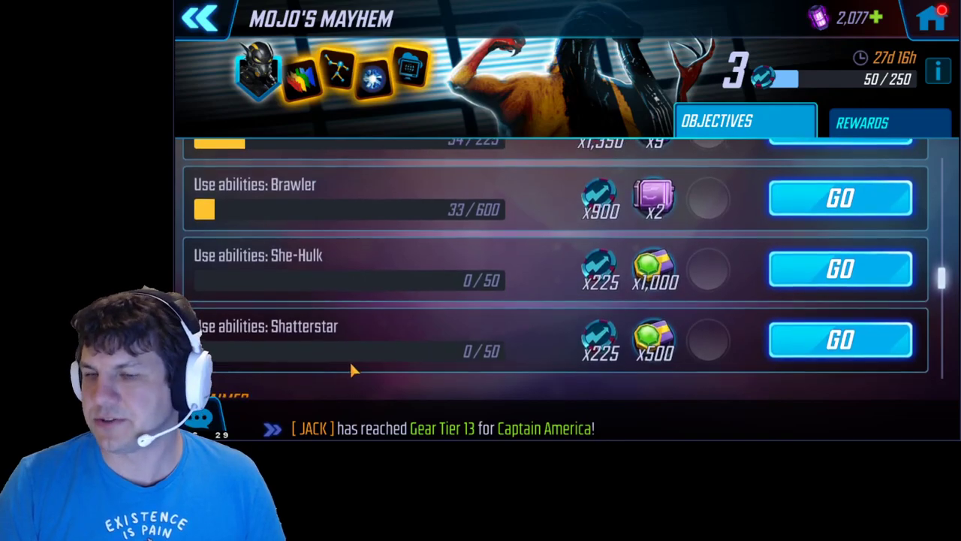
pyautogui.scroll(8, 354, 330)
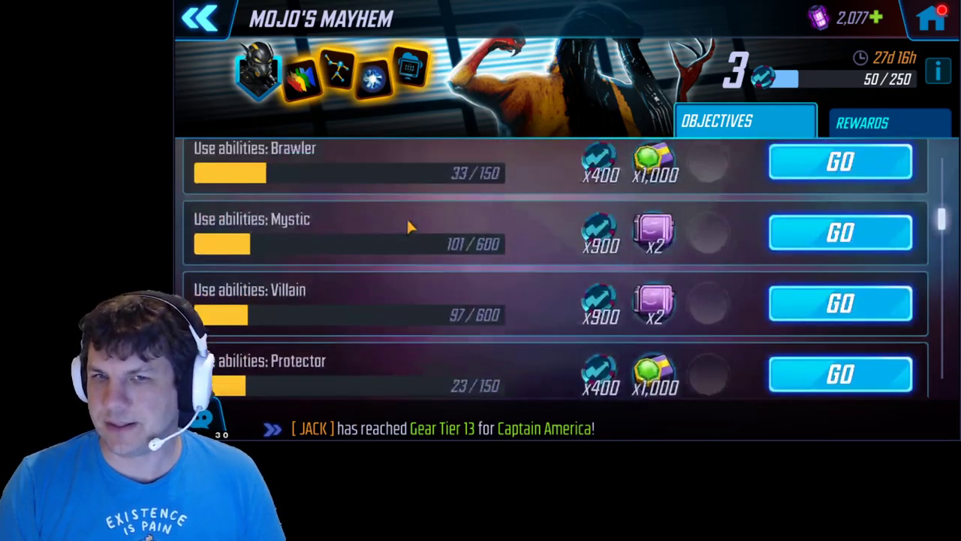
pyautogui.scroll(-10, 418, 337)
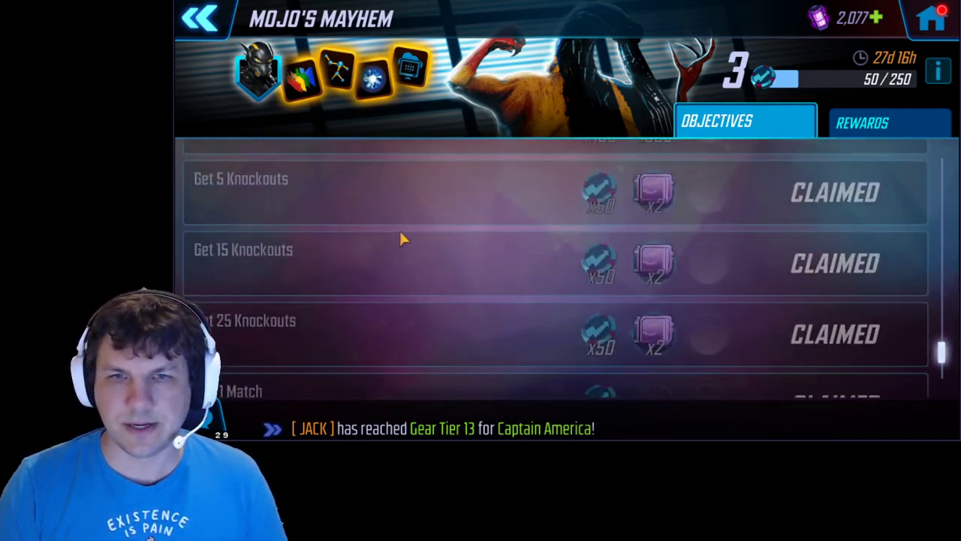
pyautogui.scroll(8, 401, 232)
pyautogui.scroll(10, 324, 277)
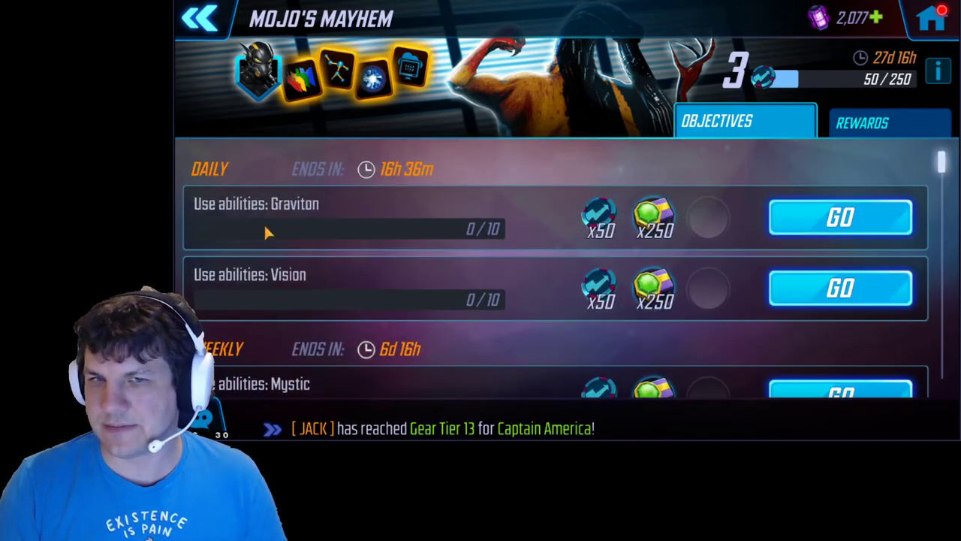
pyautogui.scroll(-3, 287, 309)
pyautogui.scroll(3, 365, 244)
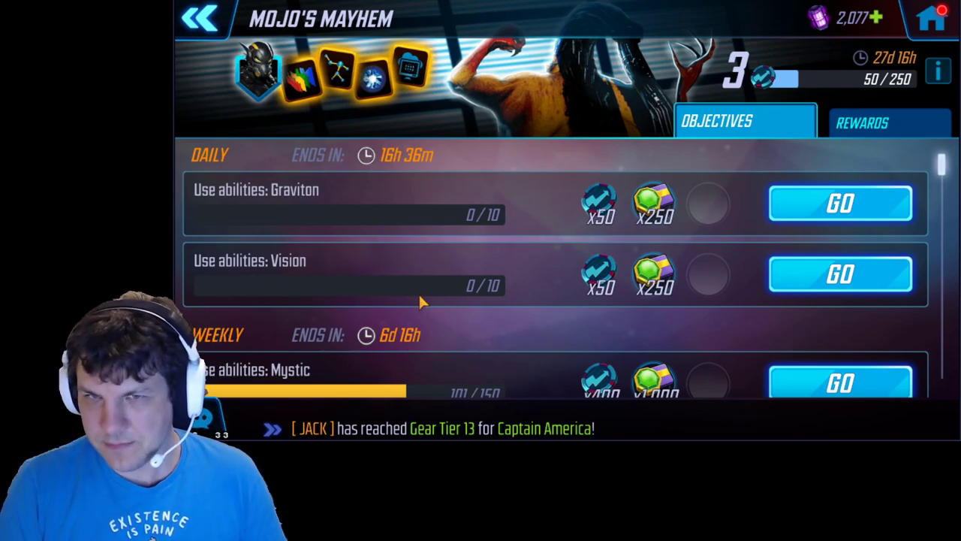
pyautogui.scroll(-1, 421, 298)
pyautogui.scroll(2, 418, 242)
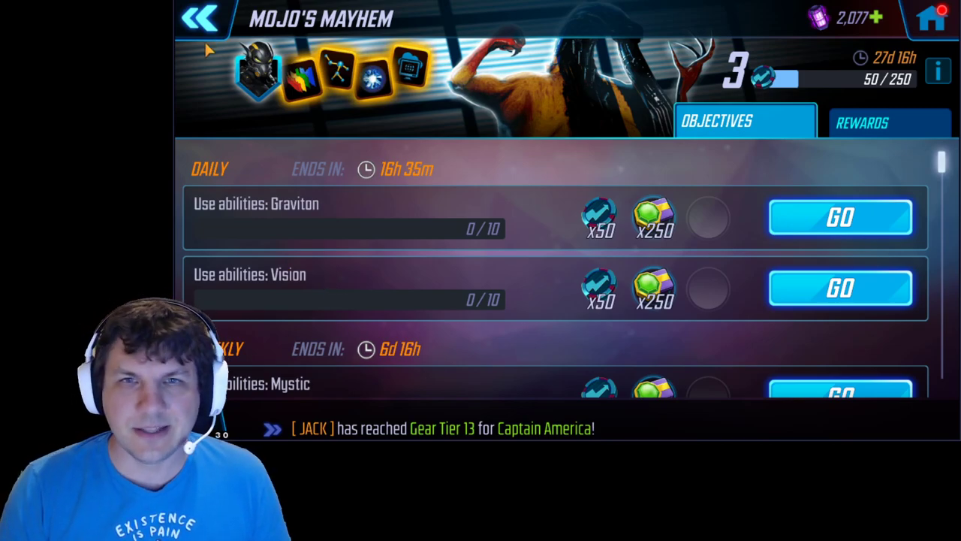
# Return to the Real-Time Arena overview, then reopen Mojo's Mayhem and view its weekly ability objectives
pyautogui.click(200, 21)
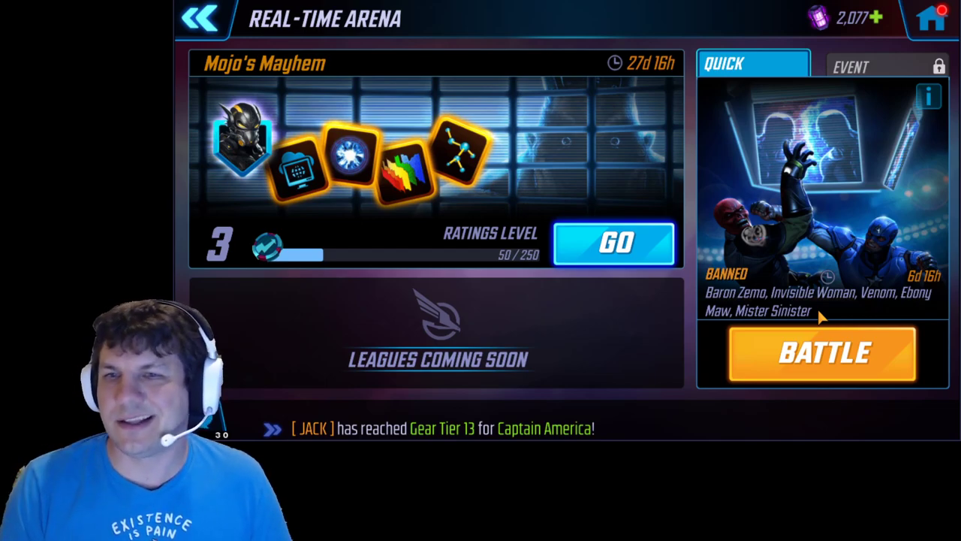
pyautogui.click(627, 251)
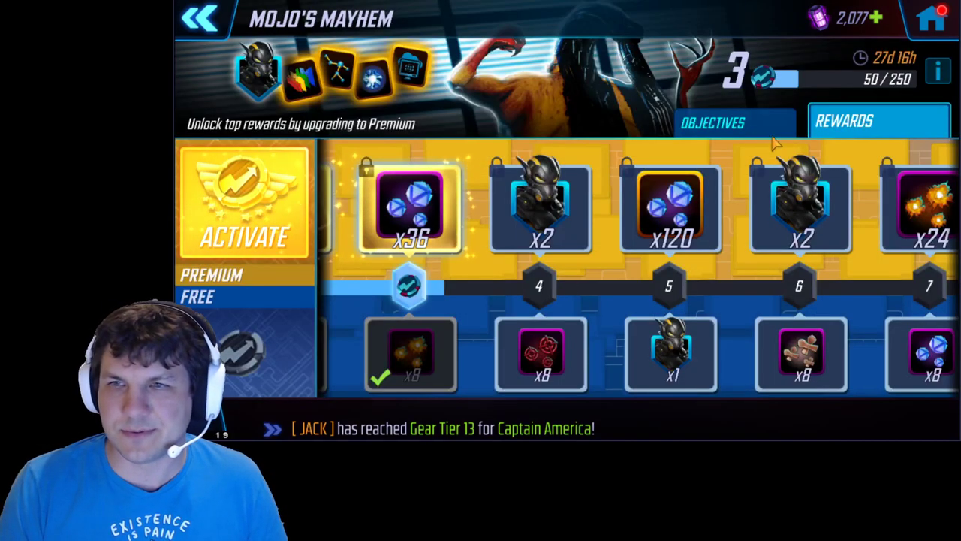
pyautogui.click(717, 123)
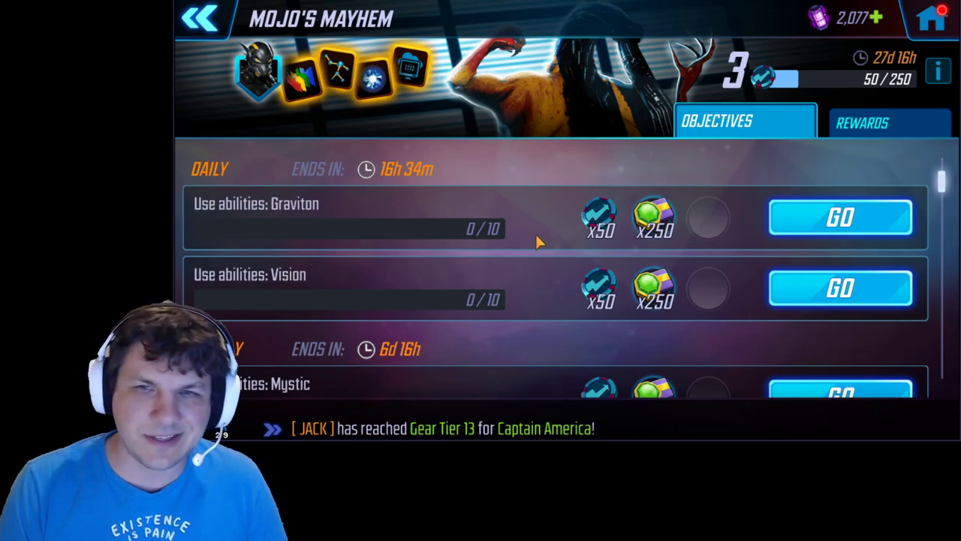
pyautogui.scroll(-3, 535, 240)
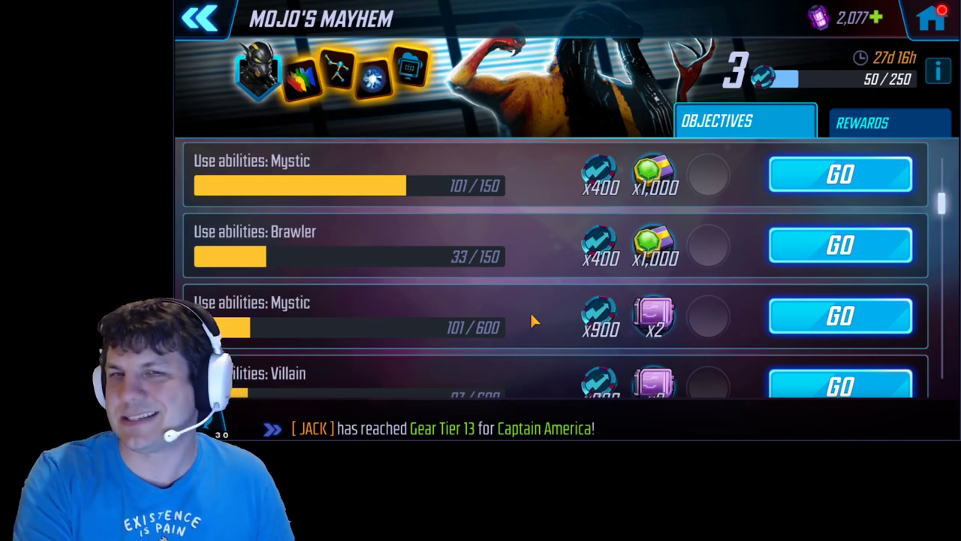
# Examine the premium and free rewards of Mojo's Mayhem through level 100
pyautogui.click(871, 126)
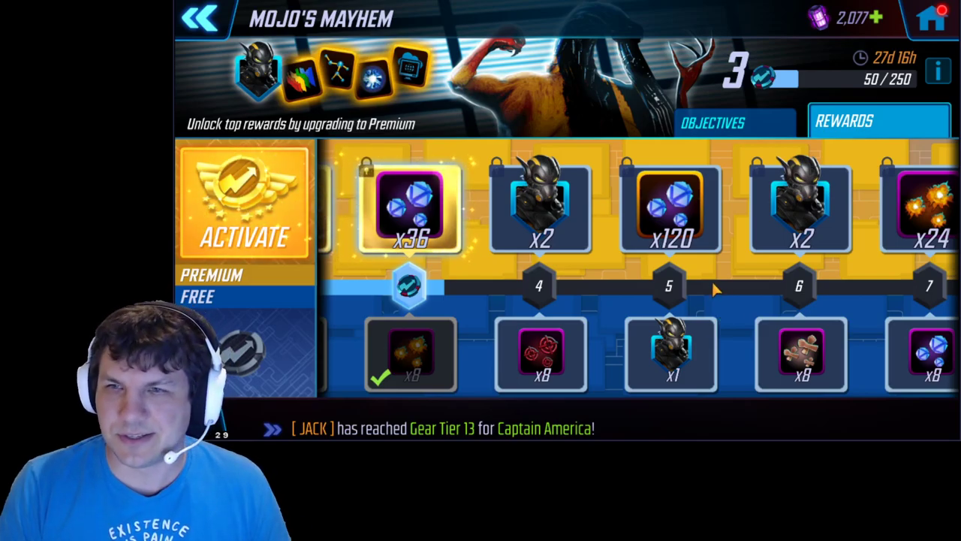
pyautogui.scroll(-10, 743, 281)
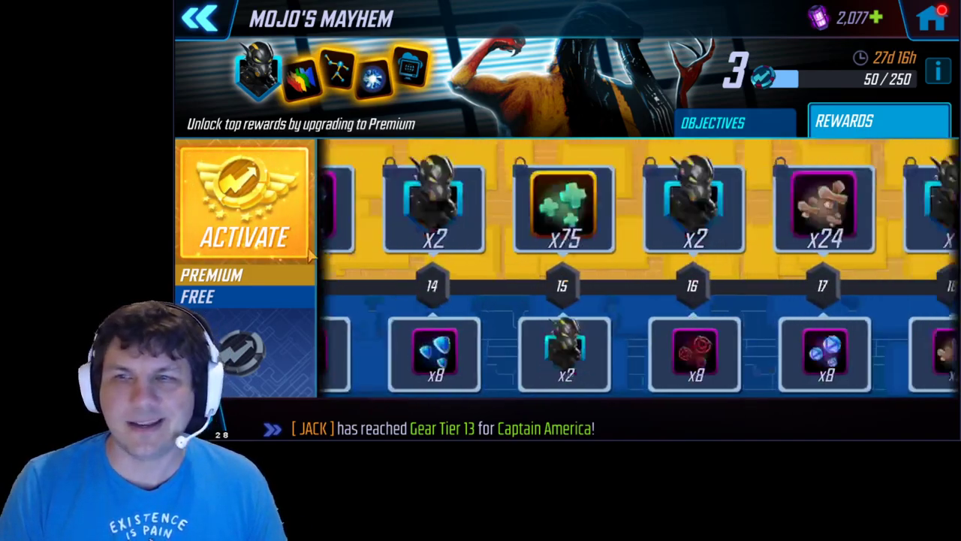
pyautogui.scroll(-15, 705, 240)
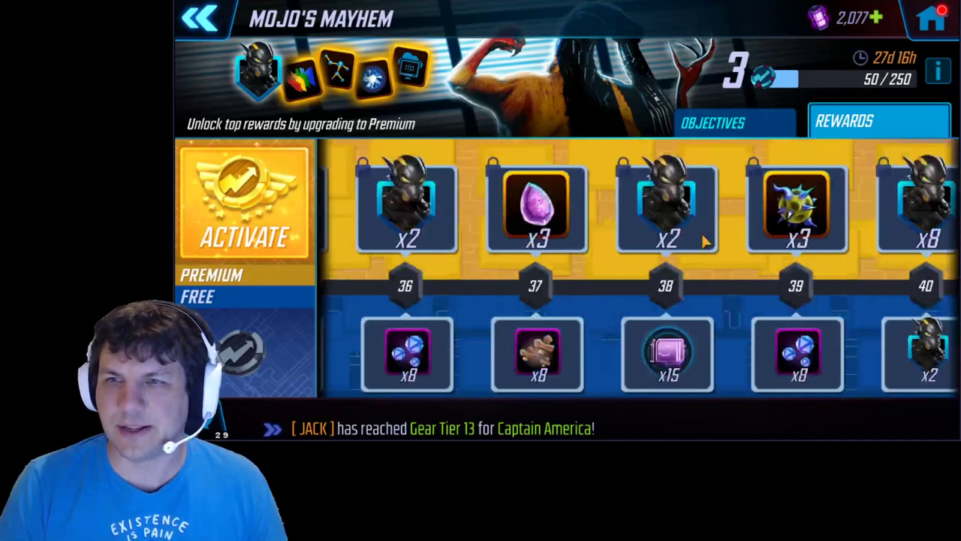
pyautogui.scroll(-10, 706, 241)
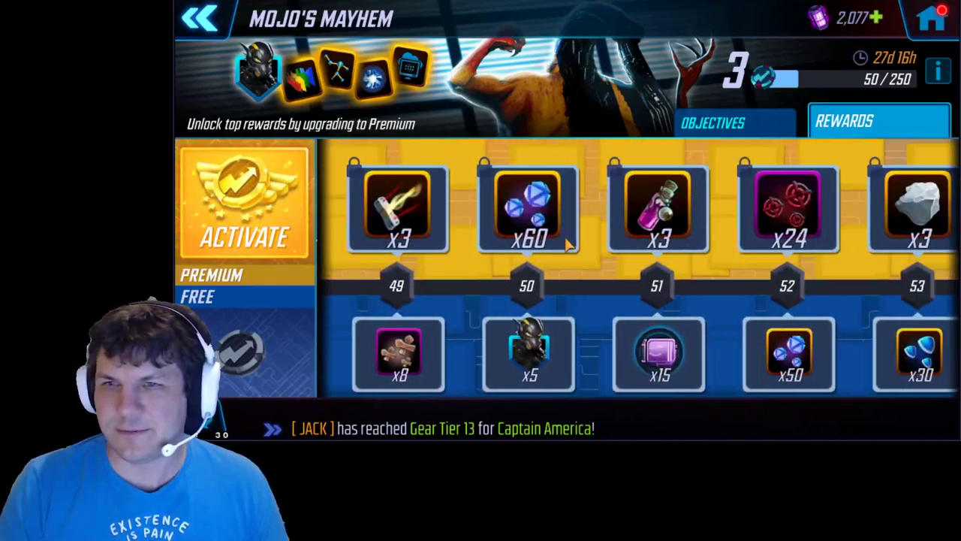
pyautogui.scroll(-9, 567, 241)
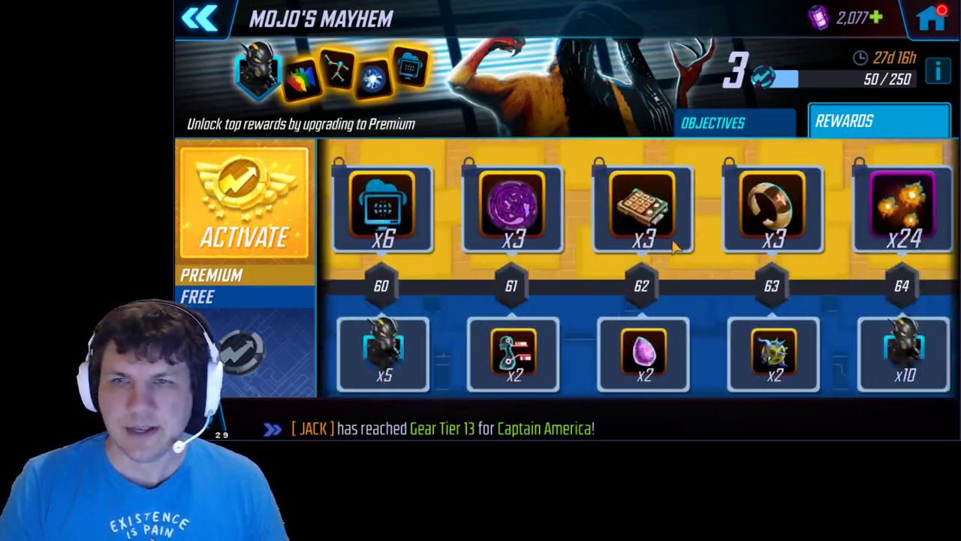
pyautogui.scroll(-3, 673, 248)
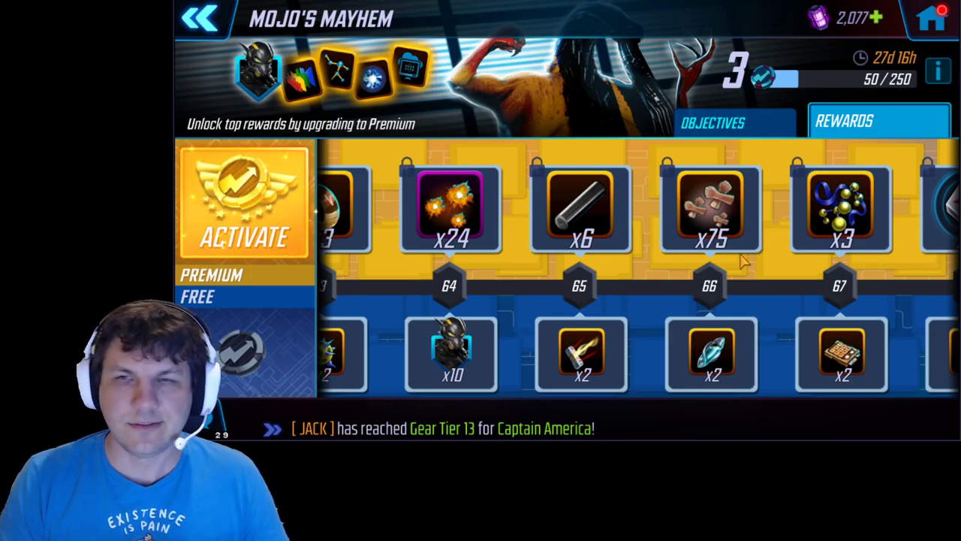
pyautogui.hscroll(10, 898, 239)
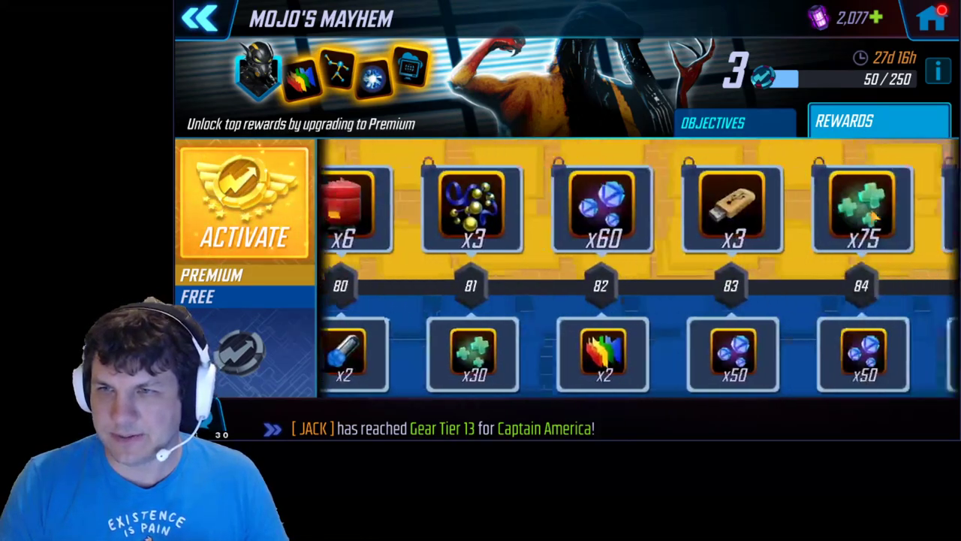
pyautogui.hscroll(10, 875, 218)
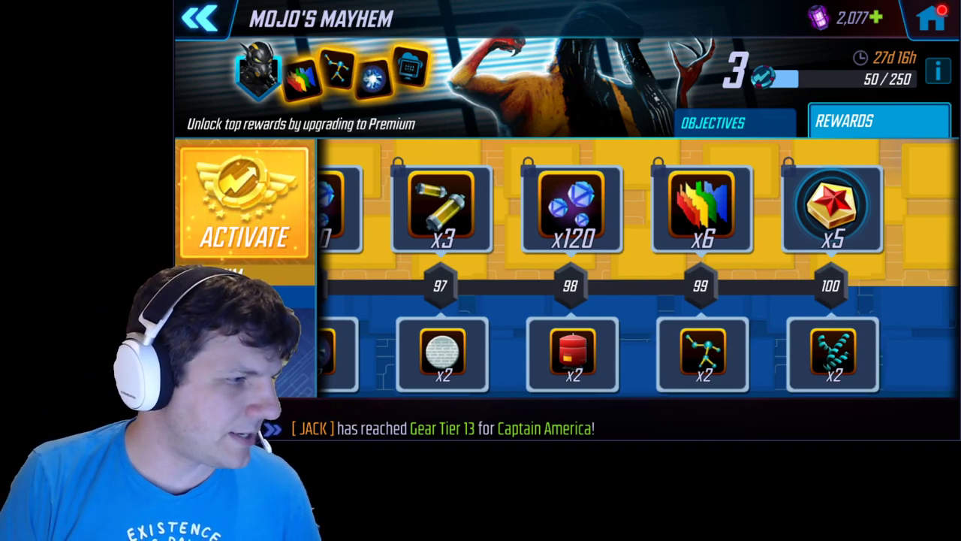
# Switch to the token-planning spreadsheet and look at the Day 7 weekly tokens and the daily token column header
pyautogui.hotkey('alt', 'Tab')
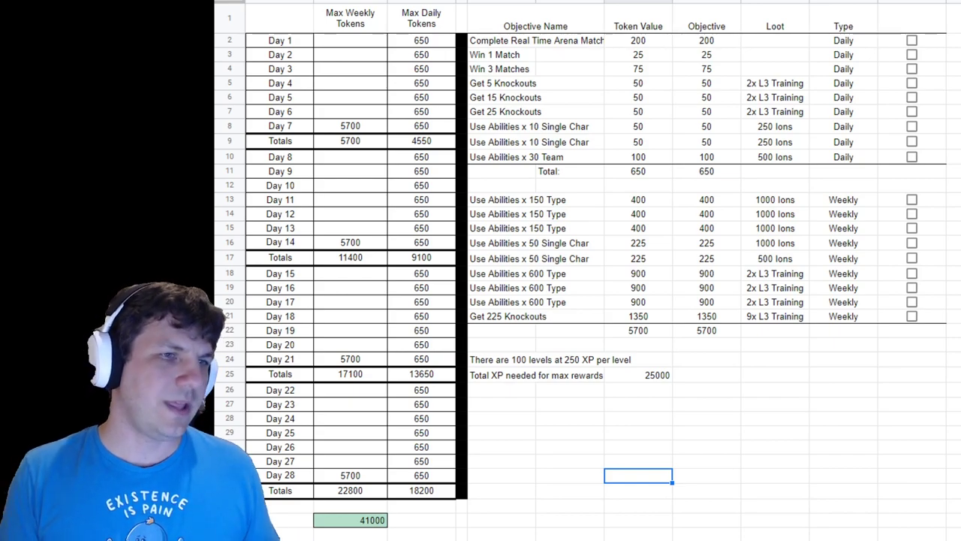
pyautogui.click(354, 122)
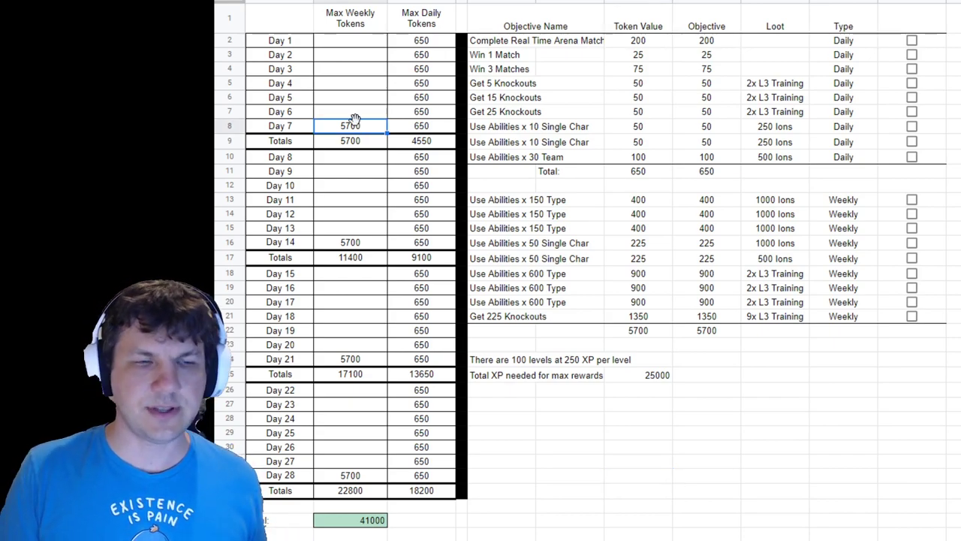
pyautogui.click(421, 20)
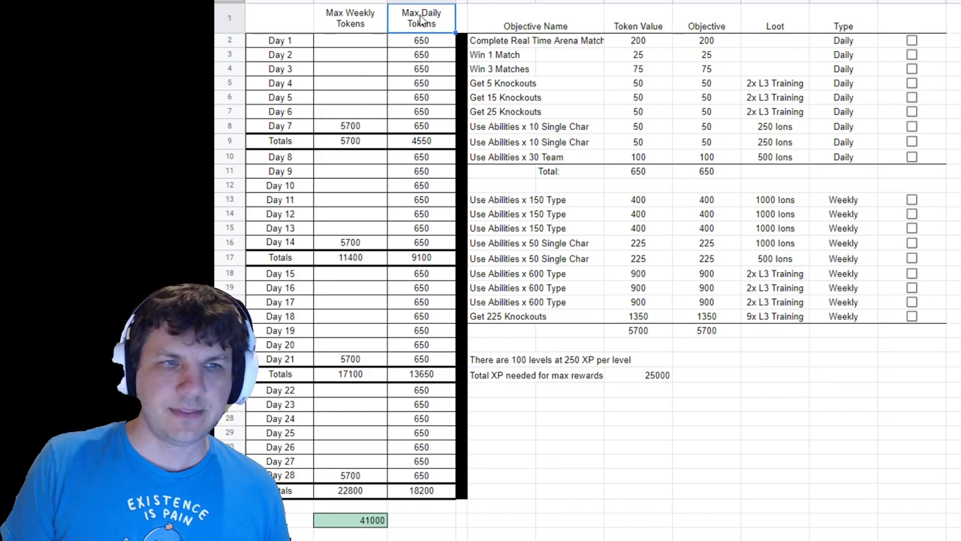
# Shorten the two token column headers to "Weekly Tokens" and "Daily Tokens"
pyautogui.doubleClick(350, 15)
pyautogui.moveTo(338, 12); pyautogui.dragTo(278, 12)
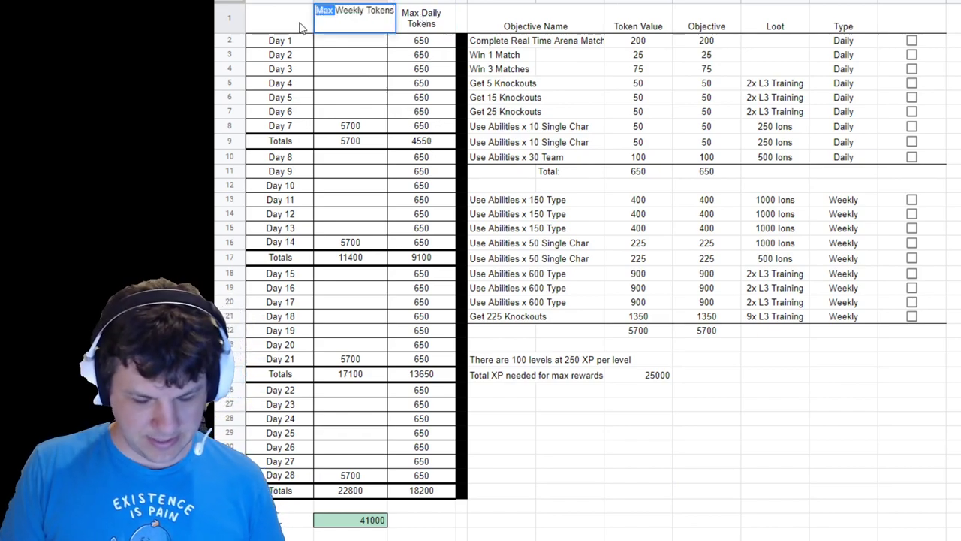
pyautogui.press('BackSpace')
pyautogui.doubleClick(431, 19)
pyautogui.moveTo(408, 12); pyautogui.dragTo(389, 12)
pyautogui.press('BackSpace')
pyautogui.click(415, 59)
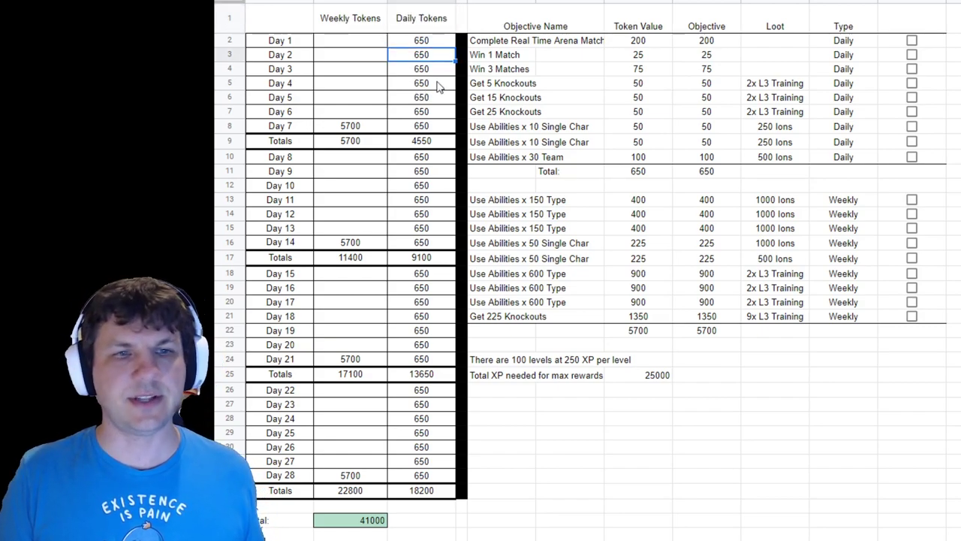
# Wrap and vertically centre the header cells from Objective Name through Type, and slightly reduce the header row's height
pyautogui.click(340, 16)
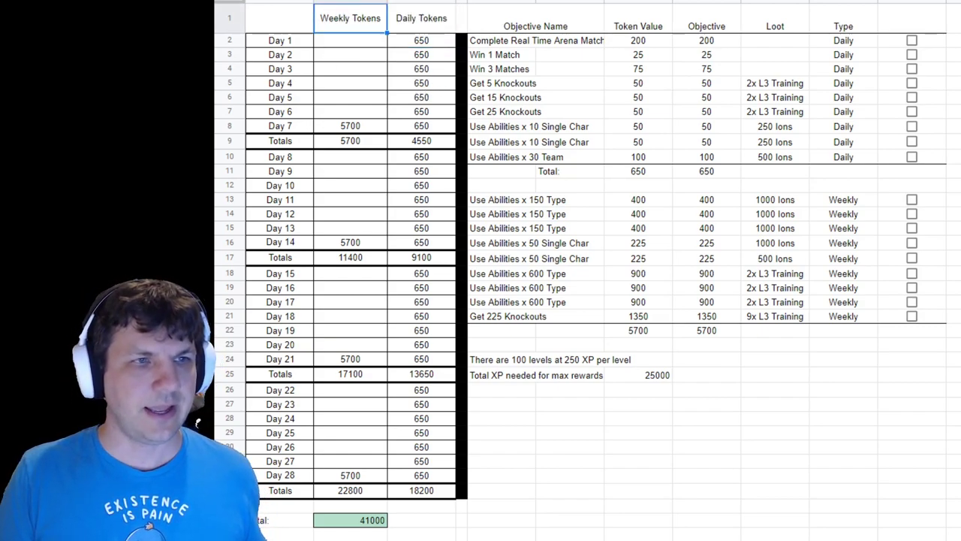
pyautogui.moveTo(501, 18); pyautogui.dragTo(938, 21)
pyautogui.moveTo(233, 34); pyautogui.dragTo(234, 30)
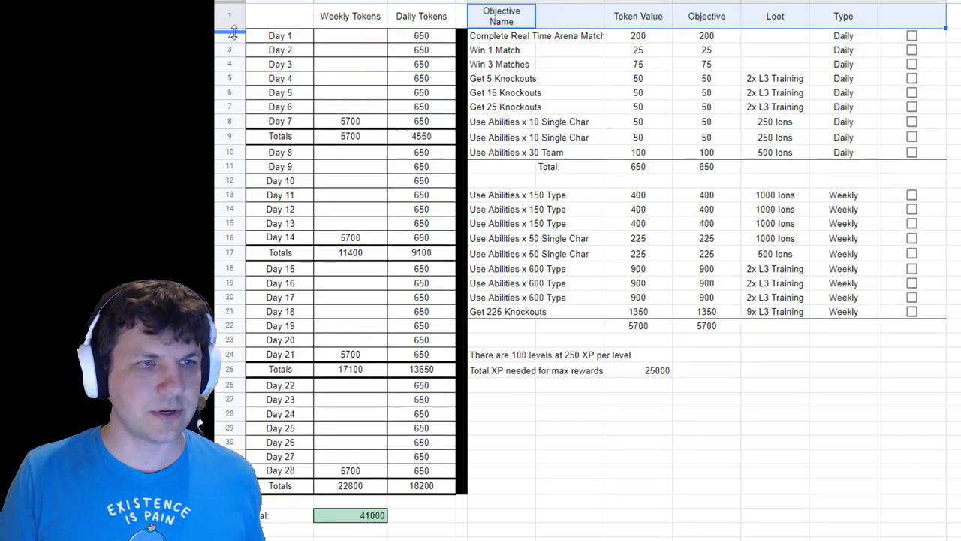
pyautogui.click(352, 18)
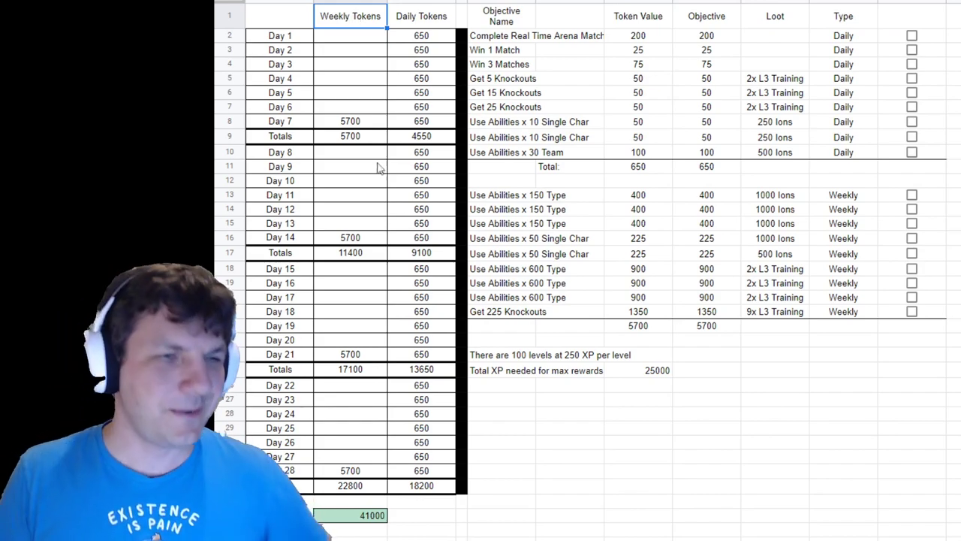
# Go through the daily match and knockout objectives, from completing Real Time Arena matches to getting 25 knockouts
pyautogui.click(510, 38)
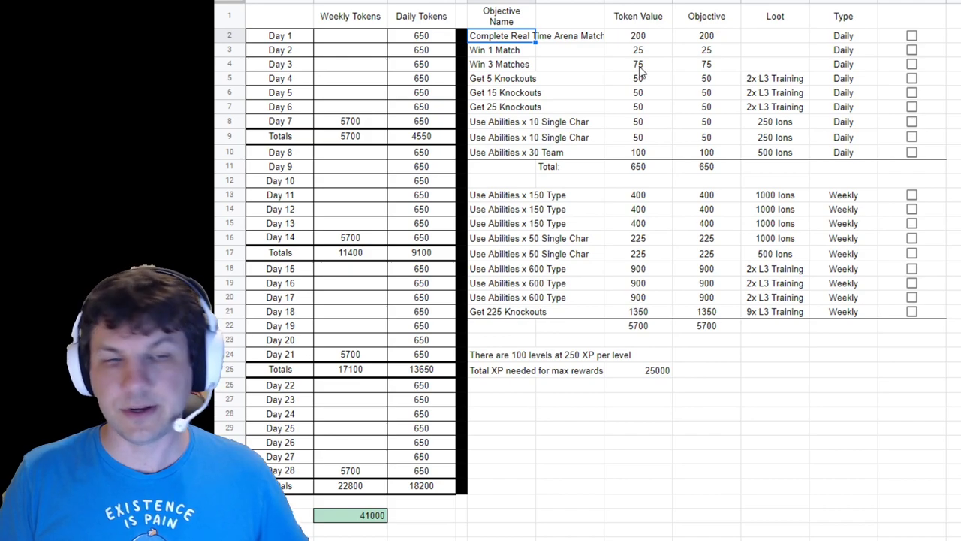
pyautogui.click(723, 39)
pyautogui.click(518, 40)
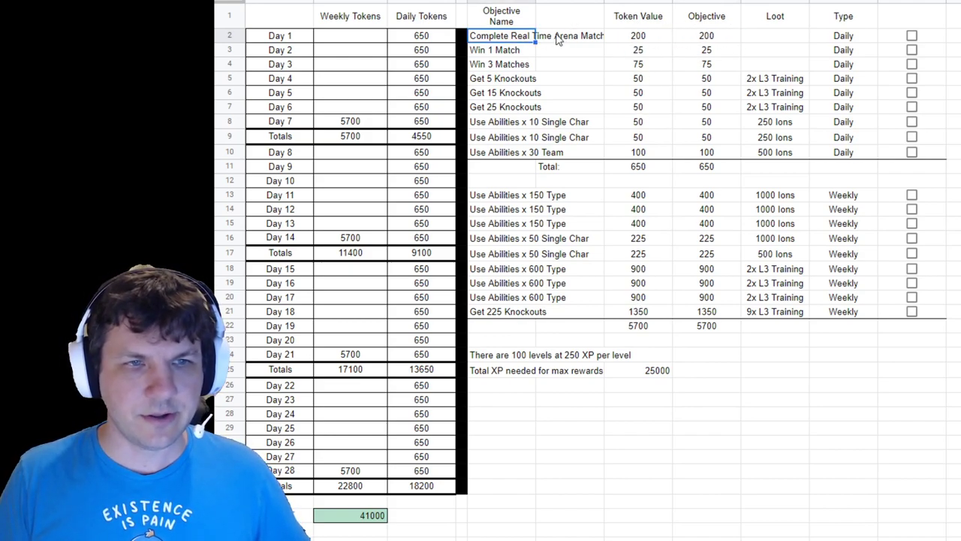
pyautogui.click(510, 52)
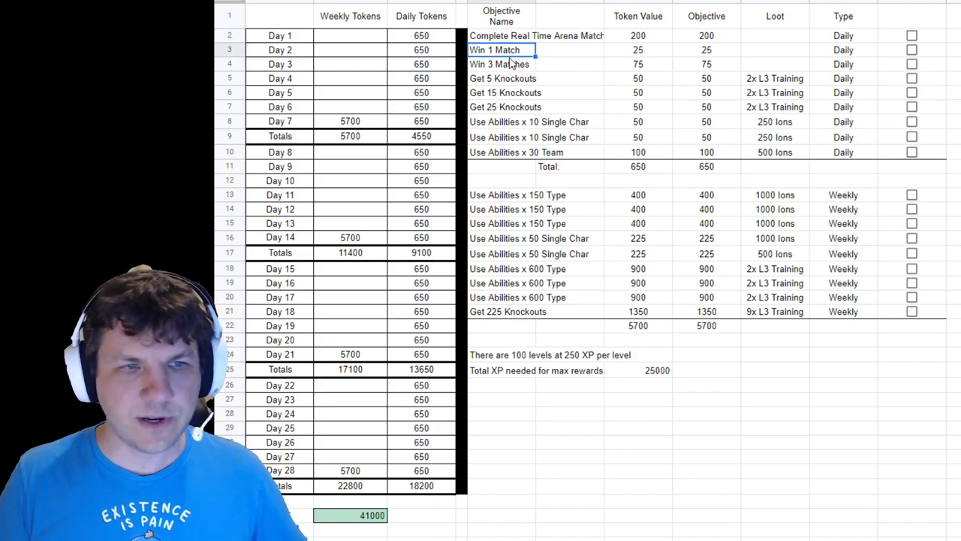
pyautogui.click(512, 67)
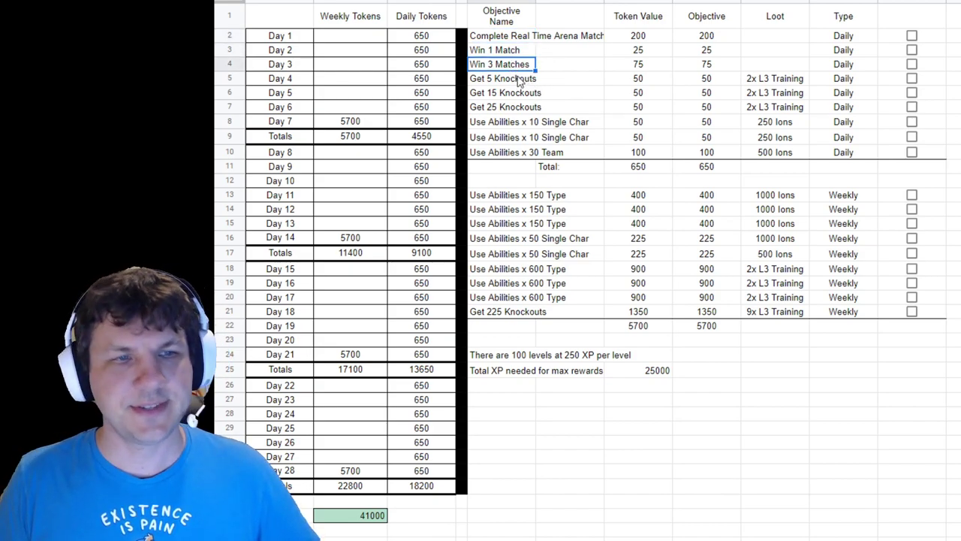
pyautogui.click(519, 80)
pyautogui.click(515, 94)
pyautogui.click(508, 107)
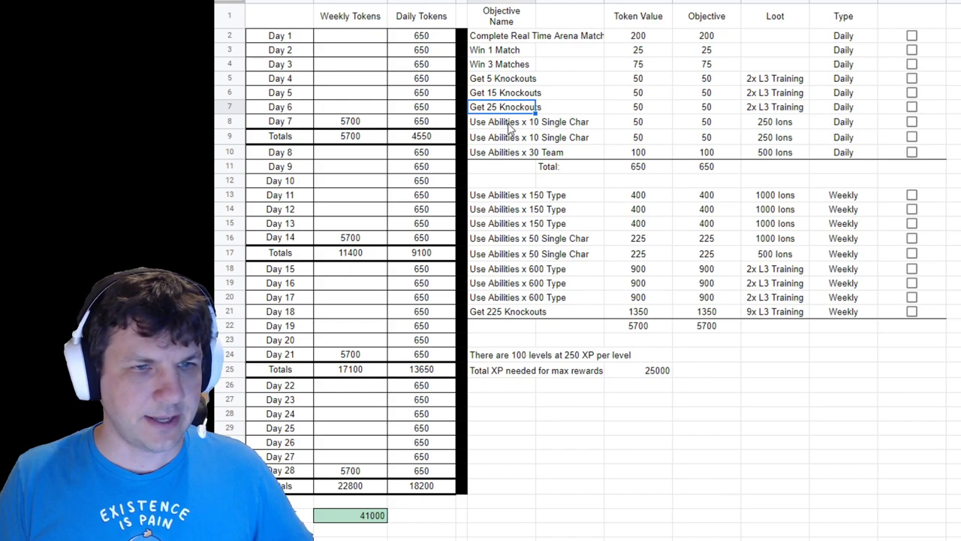
# Examine the daily ability-use objectives, the daily token total, and the first week's daily and weekly totals
pyautogui.click(511, 124)
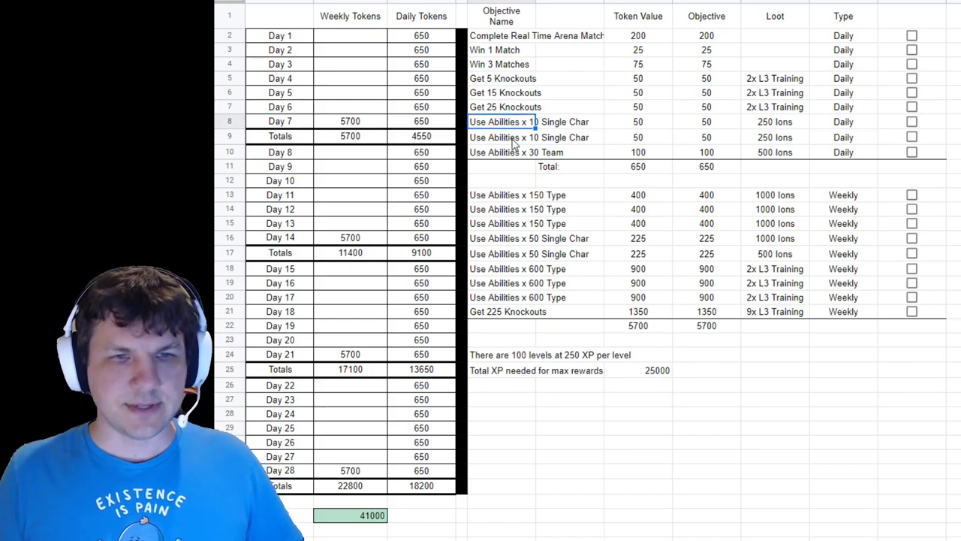
pyautogui.click(510, 153)
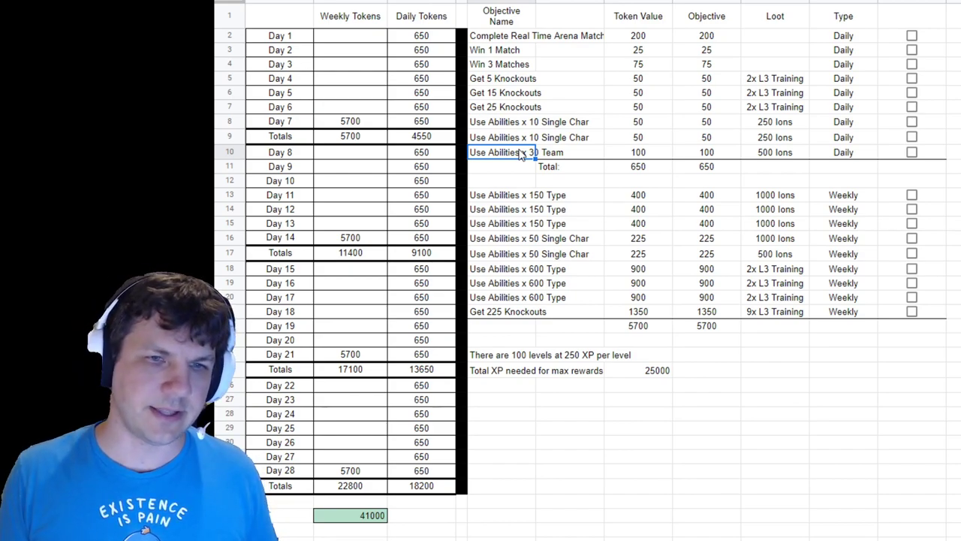
pyautogui.click(658, 158)
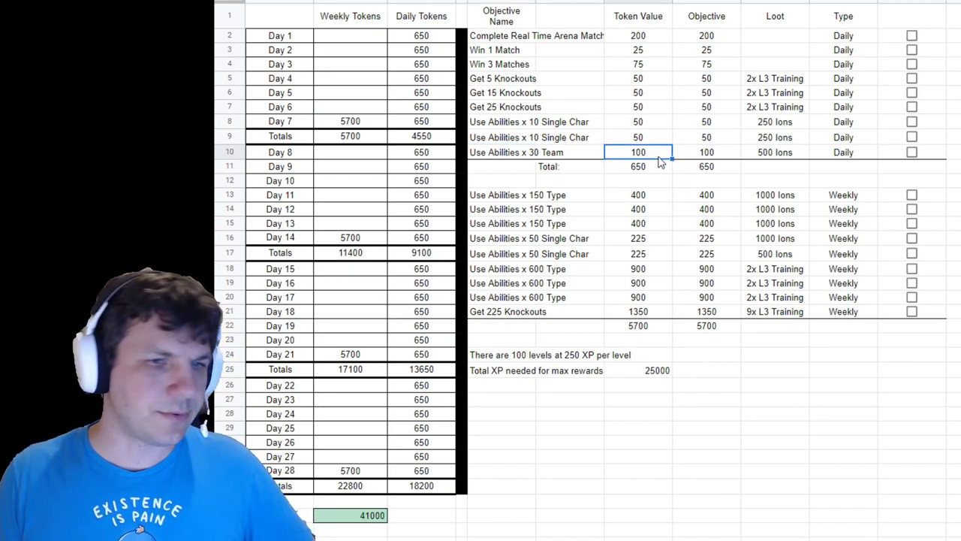
pyautogui.click(642, 167)
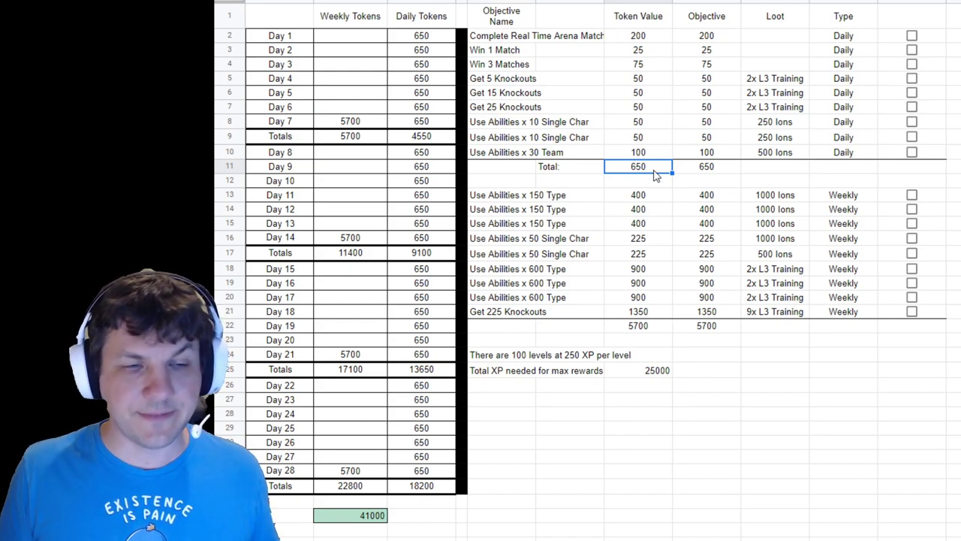
pyautogui.click(411, 138)
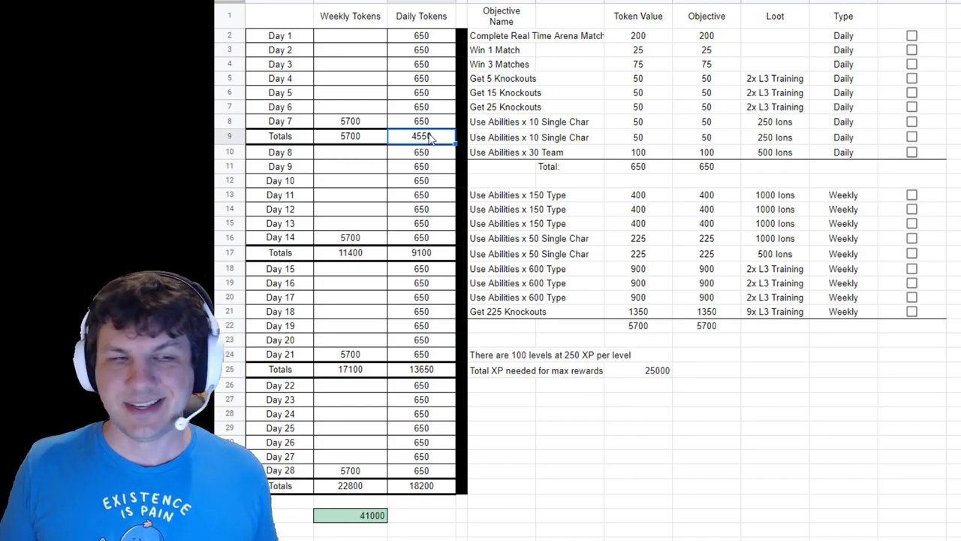
pyautogui.click(368, 141)
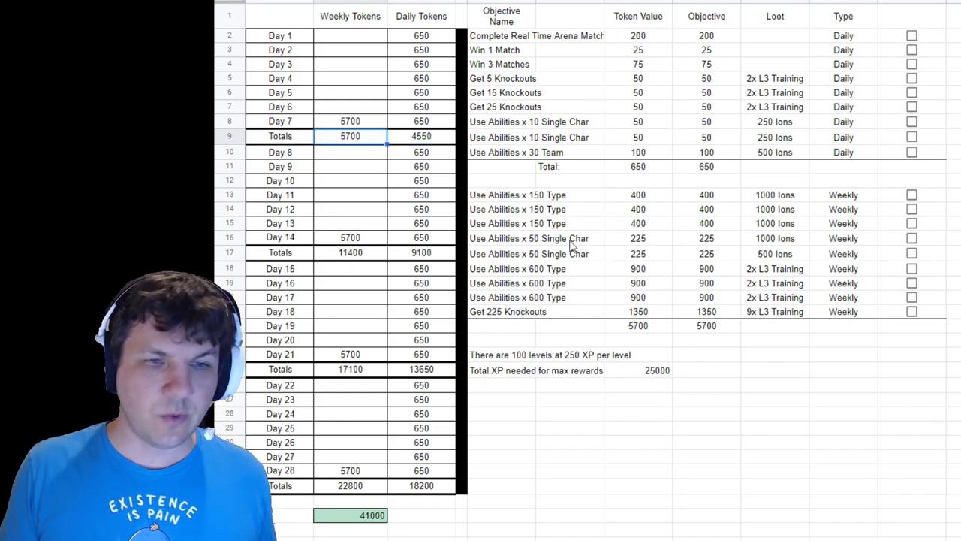
# Go through the weekly ability-use and knockout objectives with their token values, and check the overall 28-day token total
pyautogui.click(660, 197)
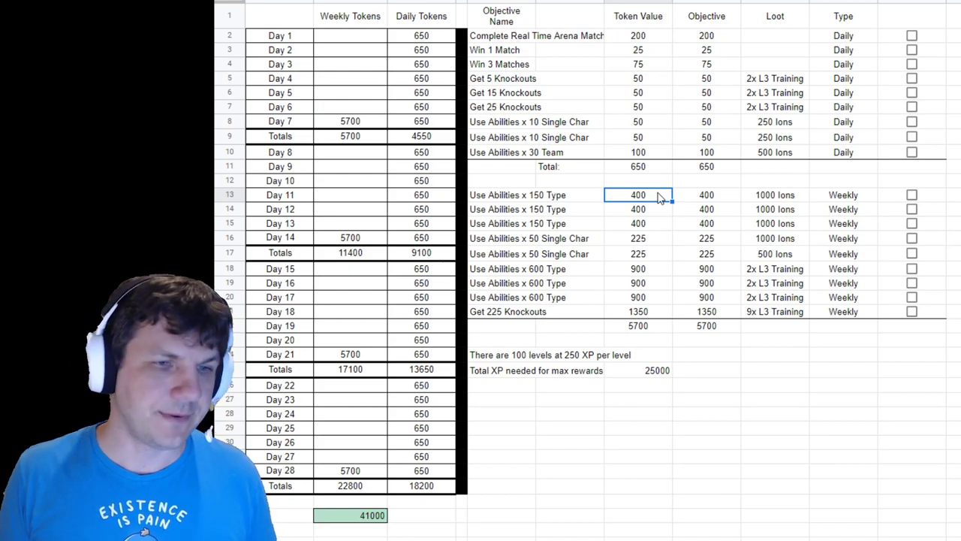
pyautogui.click(546, 199)
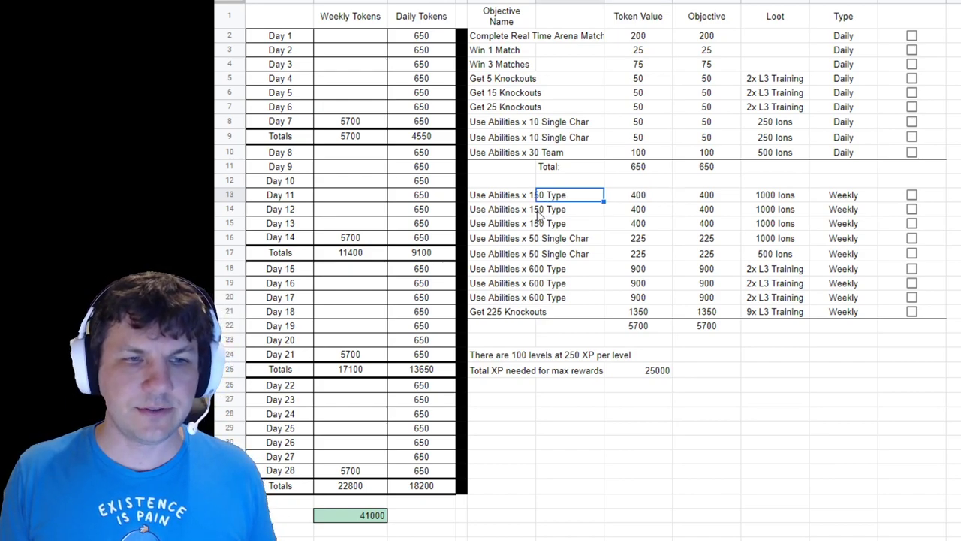
pyautogui.click(538, 214)
pyautogui.click(508, 198)
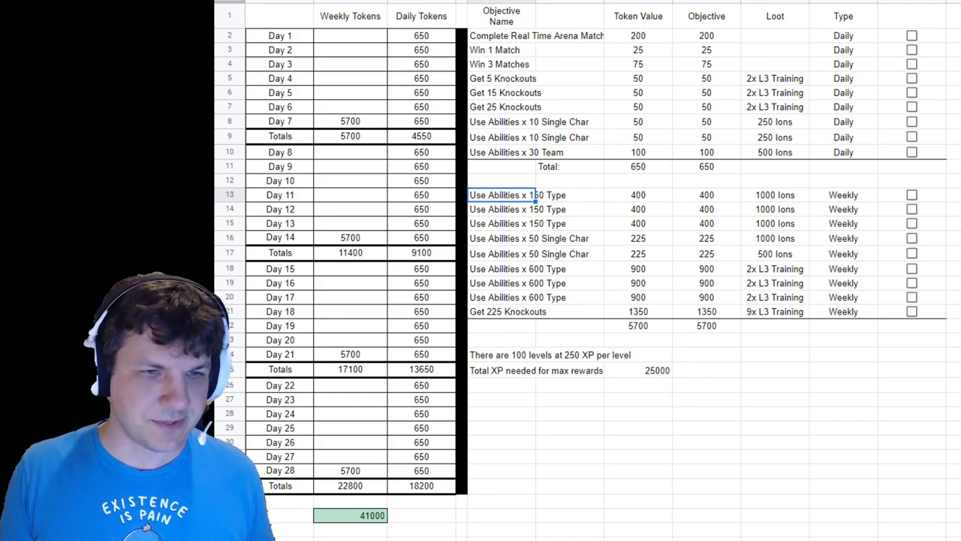
pyautogui.click(530, 239)
pyautogui.click(526, 269)
pyautogui.click(518, 283)
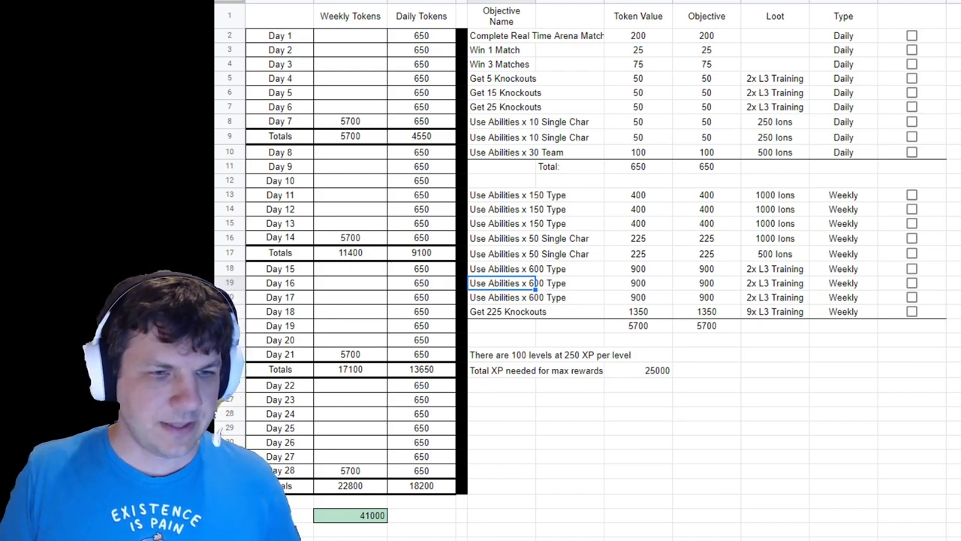
pyautogui.click(542, 312)
pyautogui.click(546, 322)
pyautogui.click(665, 315)
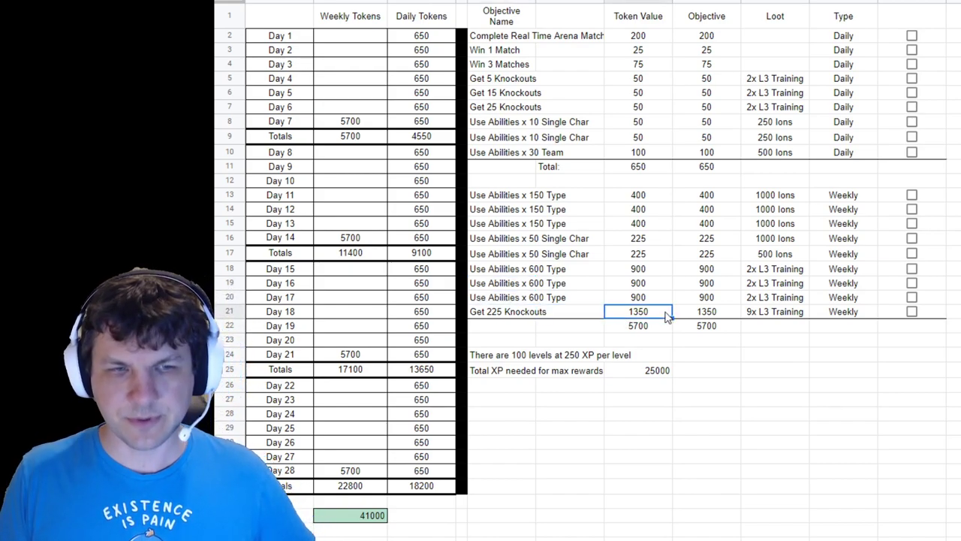
pyautogui.click(638, 254)
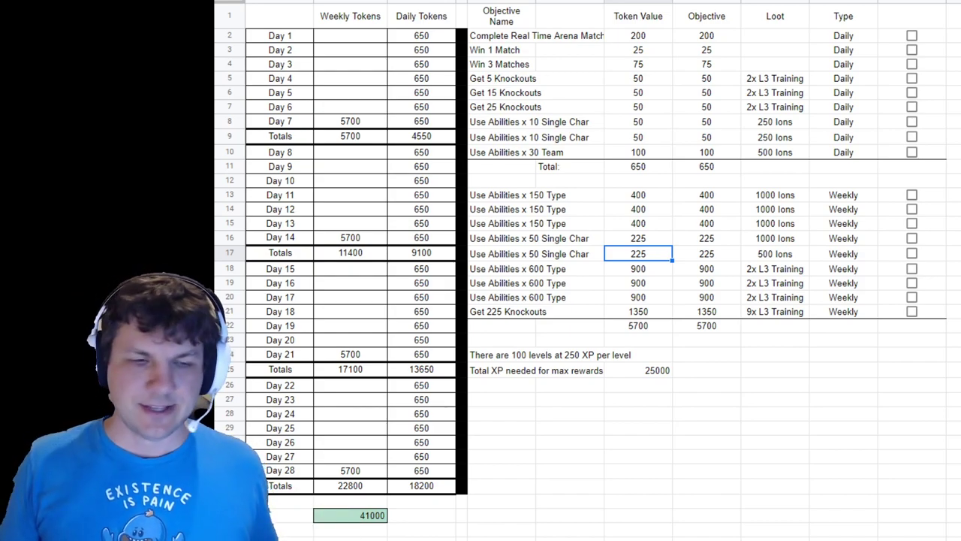
pyautogui.click(350, 512)
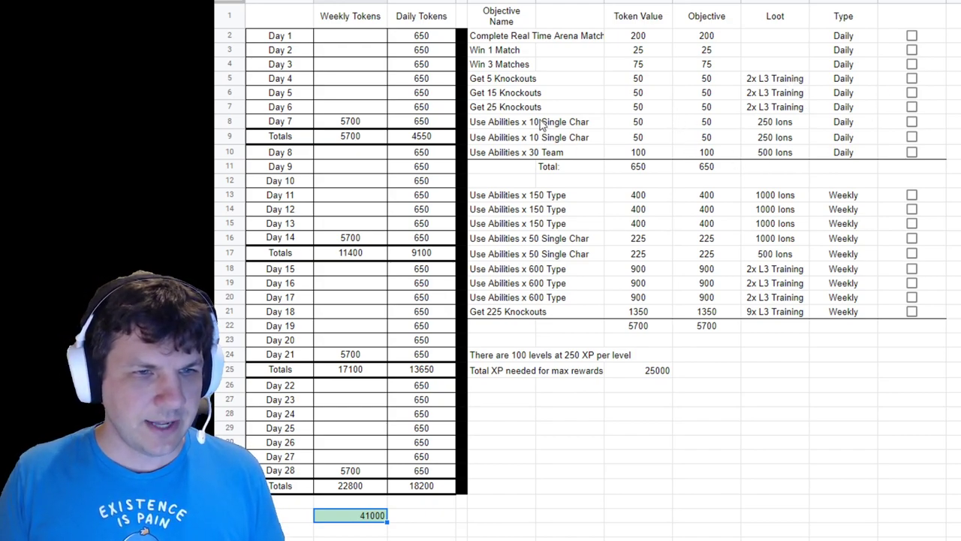
# Tick off both daily "Use Abilities x 10 Single Char" objectives to exclude their tokens, and check their Objective values
pyautogui.click(529, 122)
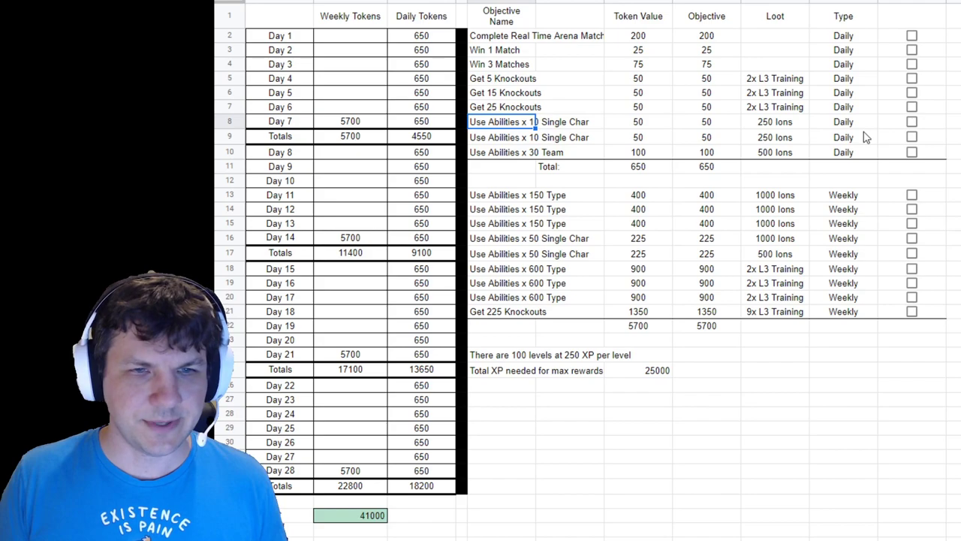
pyautogui.click(911, 121)
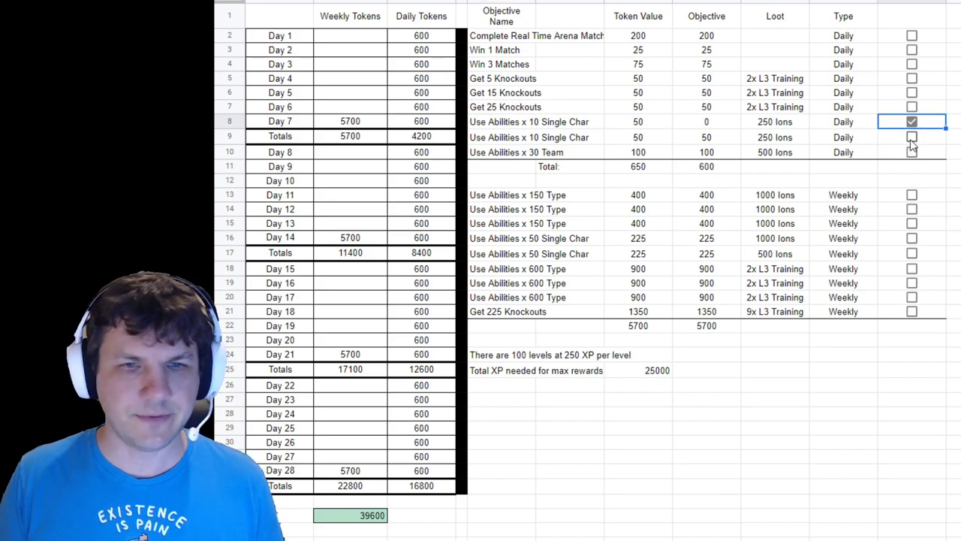
pyautogui.click(911, 138)
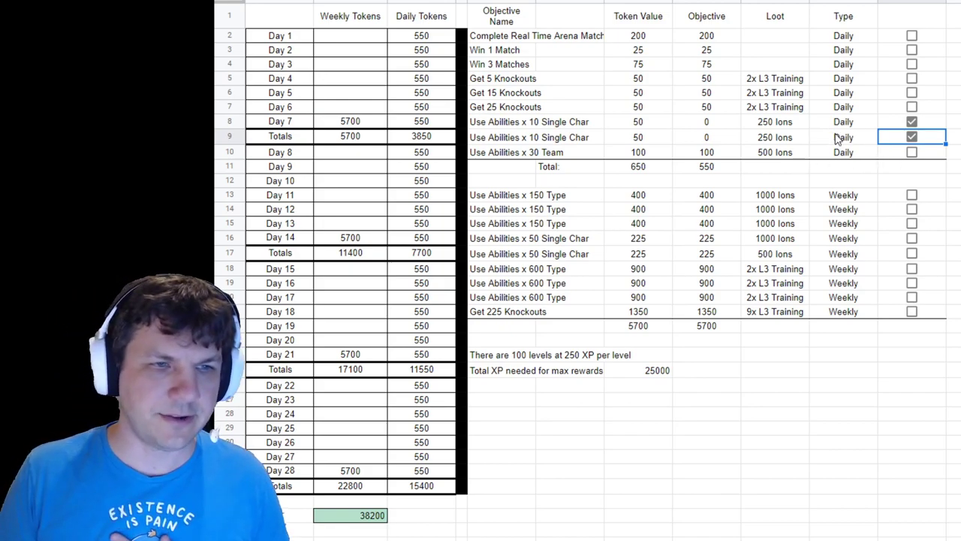
pyautogui.click(713, 125)
pyautogui.click(719, 139)
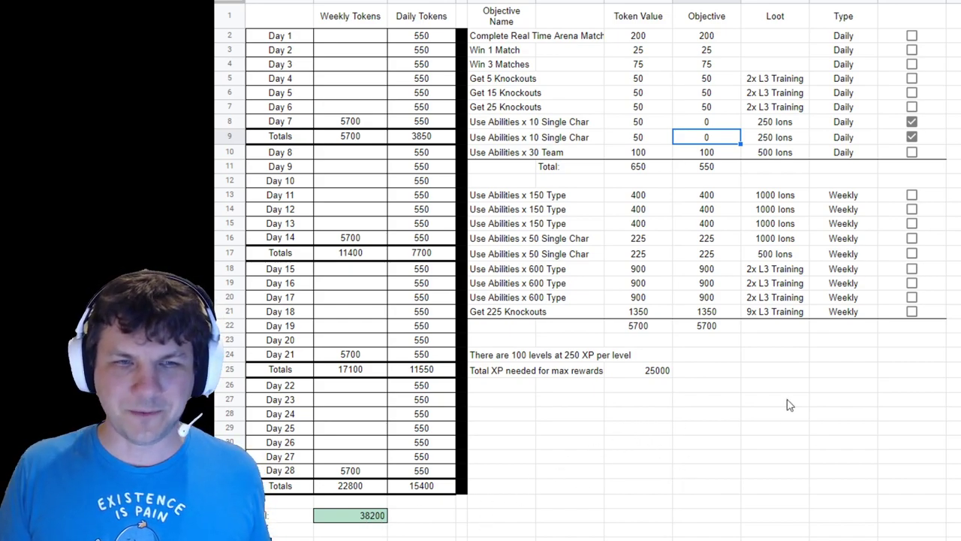
# Review the weekly Objective values and tick off both "Use Abilities x 50 Single Char" objectives to exclude their tokens
pyautogui.click(700, 244)
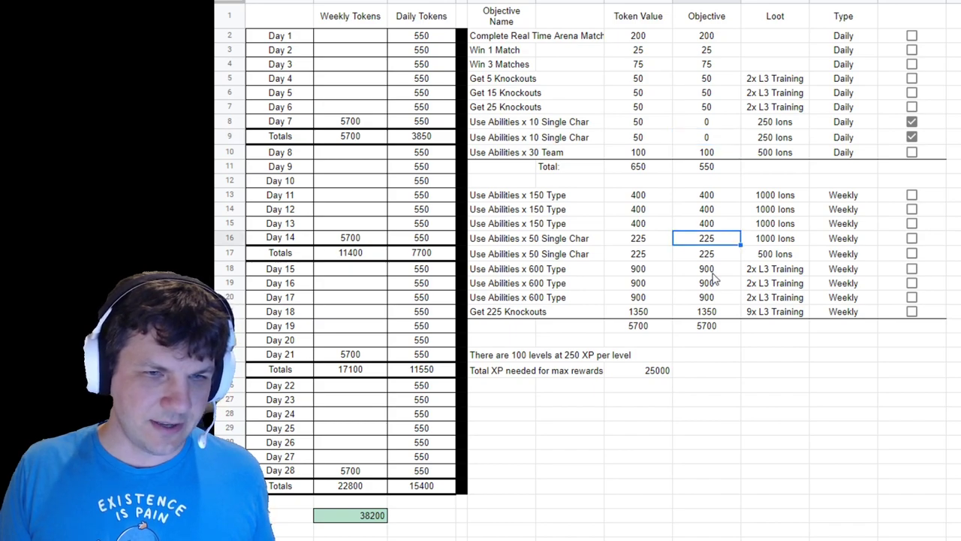
pyautogui.click(713, 273)
pyautogui.click(714, 299)
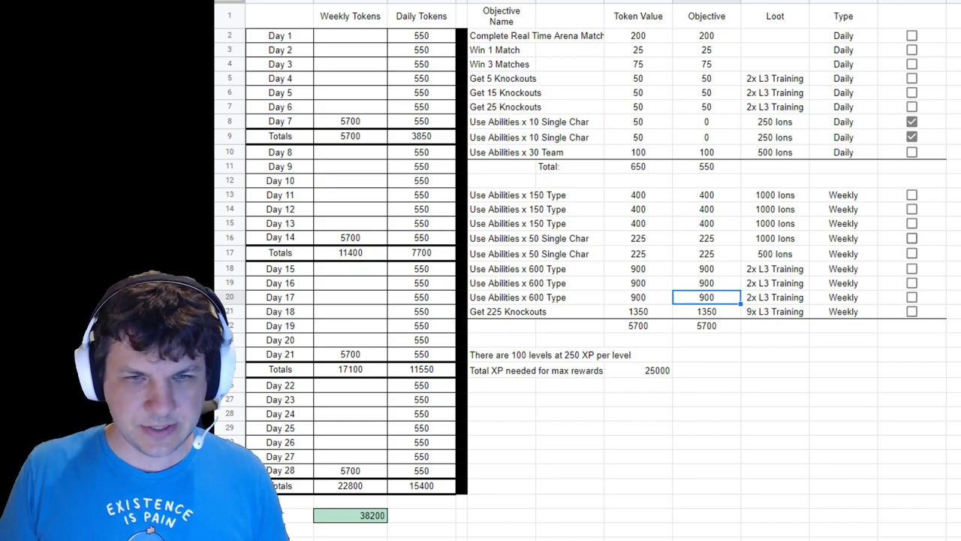
pyautogui.click(911, 238)
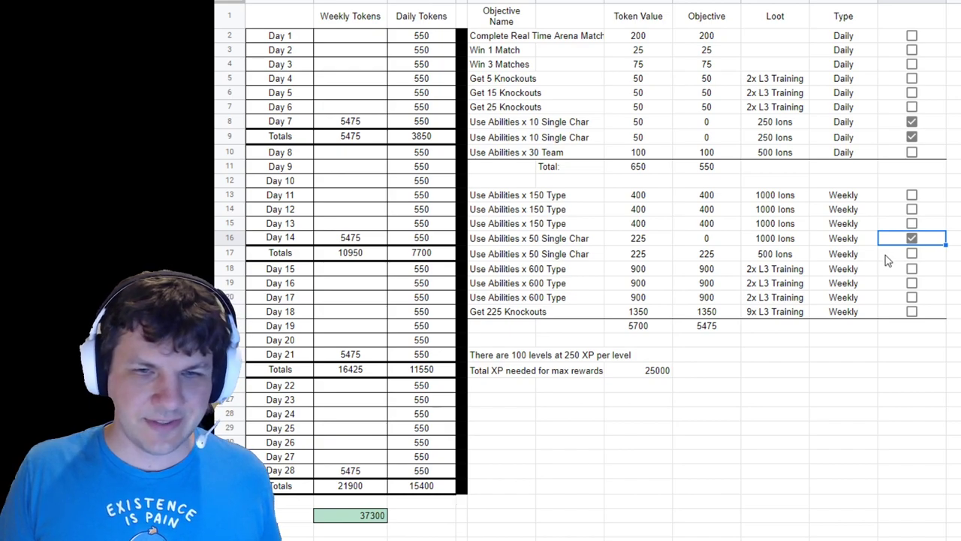
pyautogui.click(911, 254)
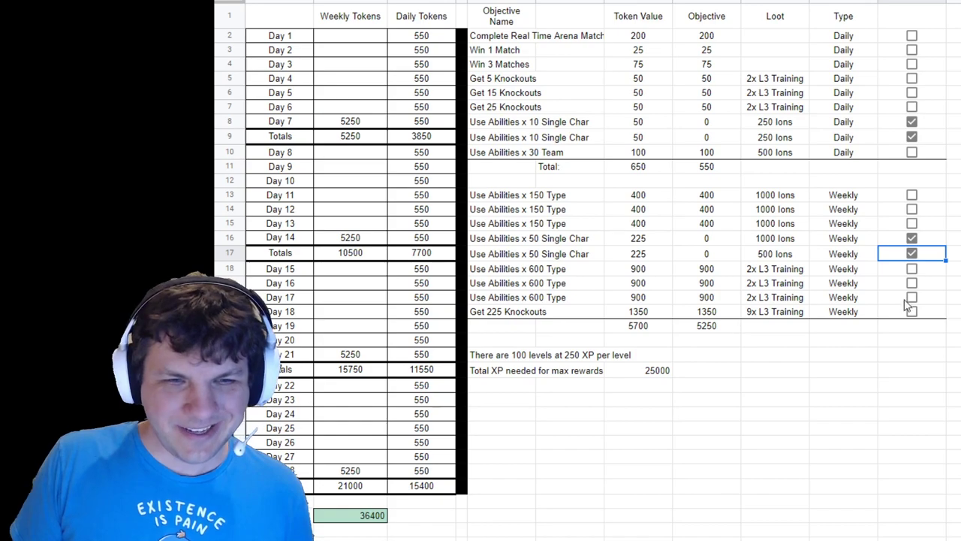
# Tick off the first two weekly "Use Abilities x 600 Type" objectives and the third "Use Abilities x 150 Type" objective
pyautogui.click(911, 270)
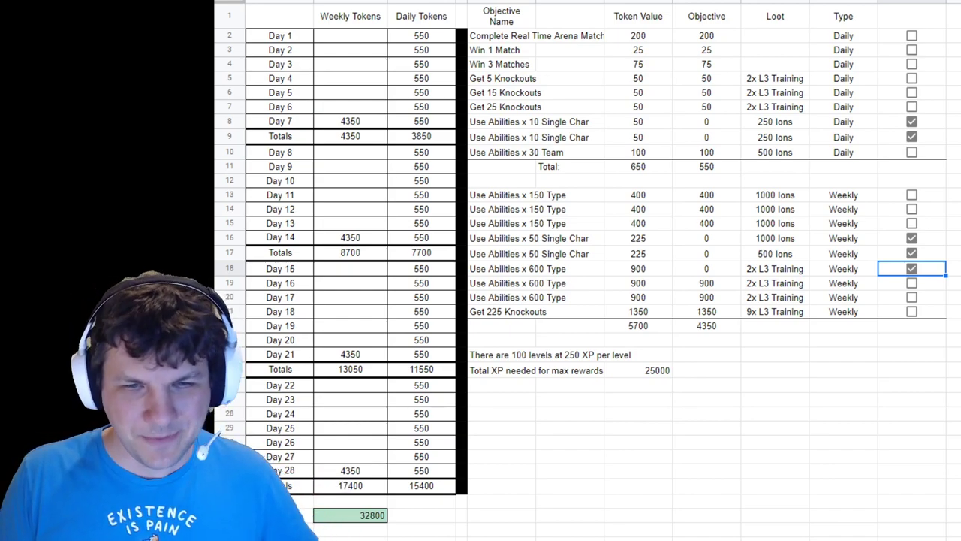
pyautogui.click(911, 283)
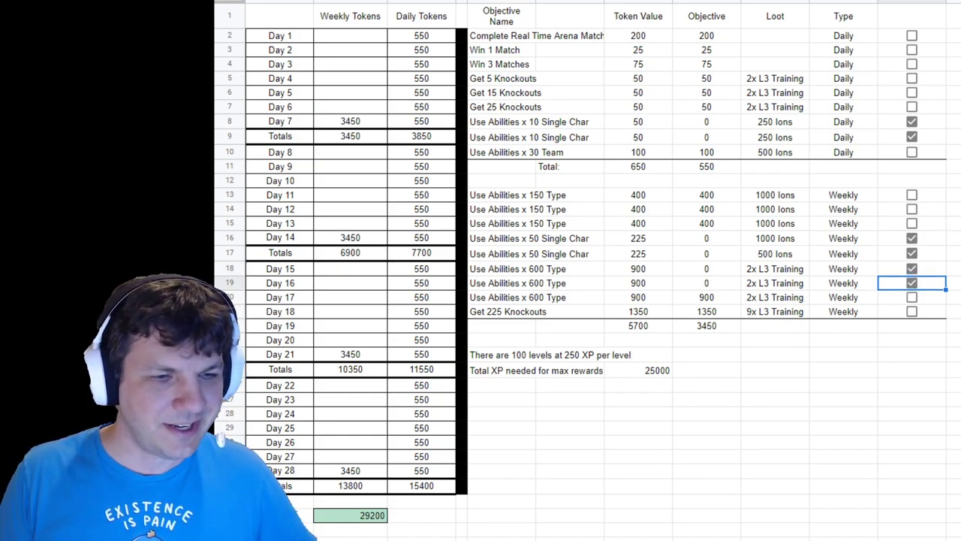
pyautogui.click(912, 224)
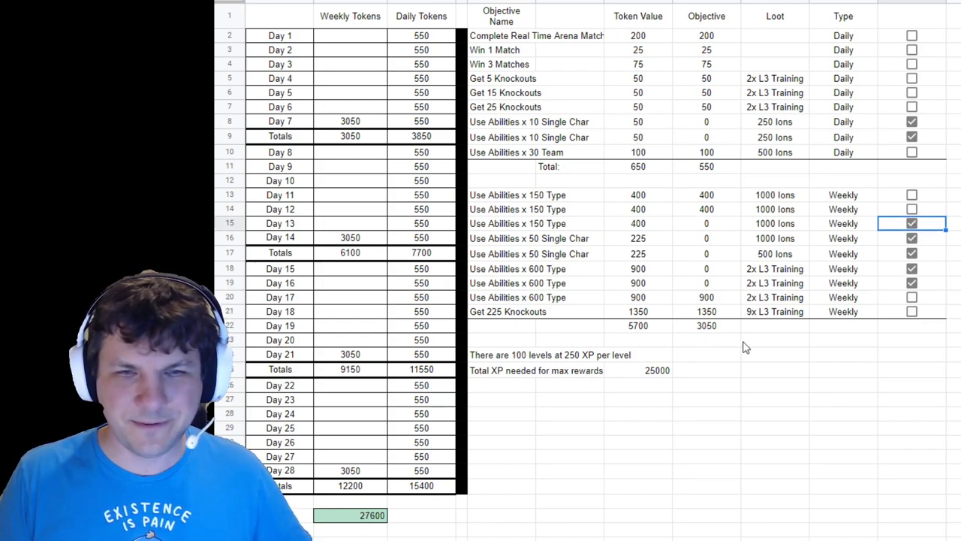